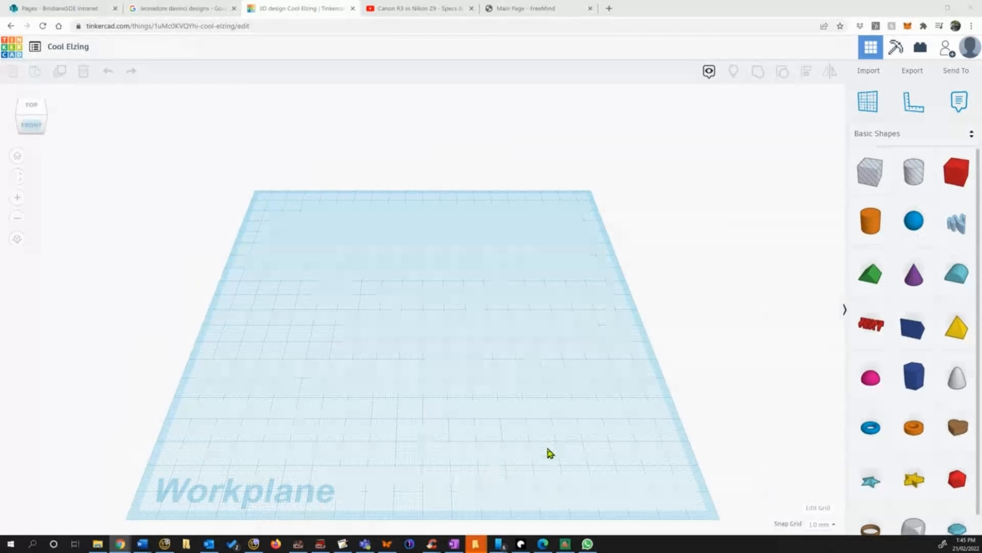
# Step: Examine the empty workplane from the front, corner, top and right-hand viewpoints by turning the view around it
pyautogui.moveTo(582, 427); pyautogui.dragTo(570, 458, button='right')
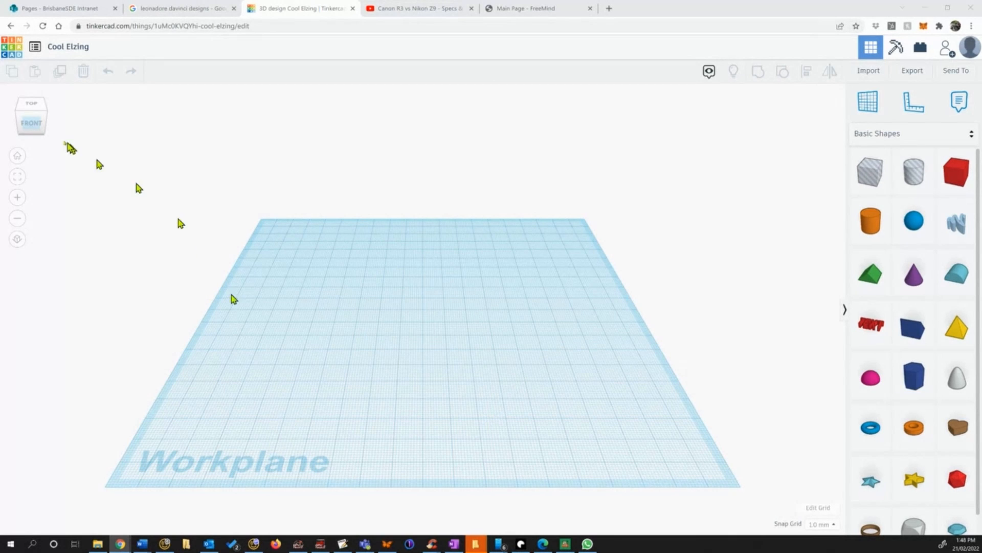
pyautogui.click(19, 119)
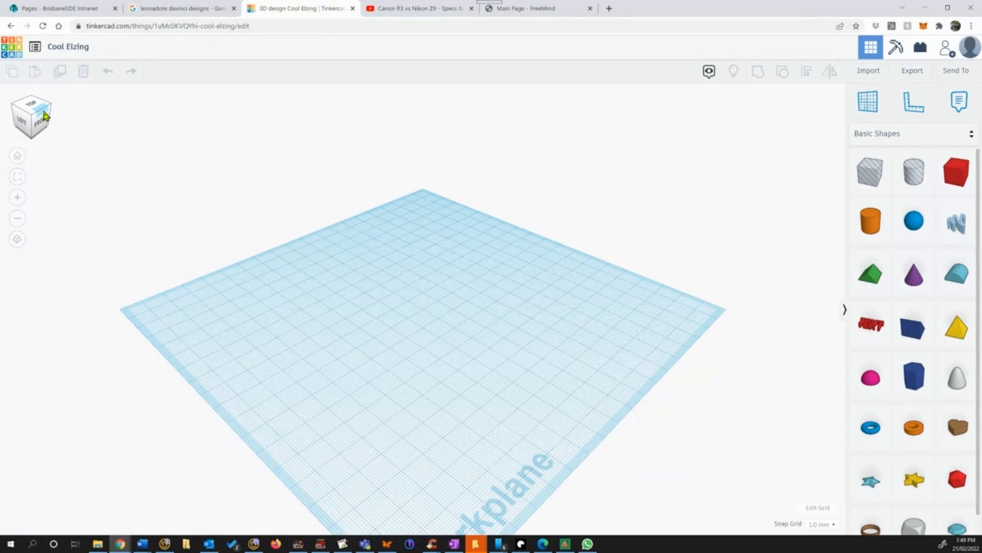
pyautogui.click(44, 115)
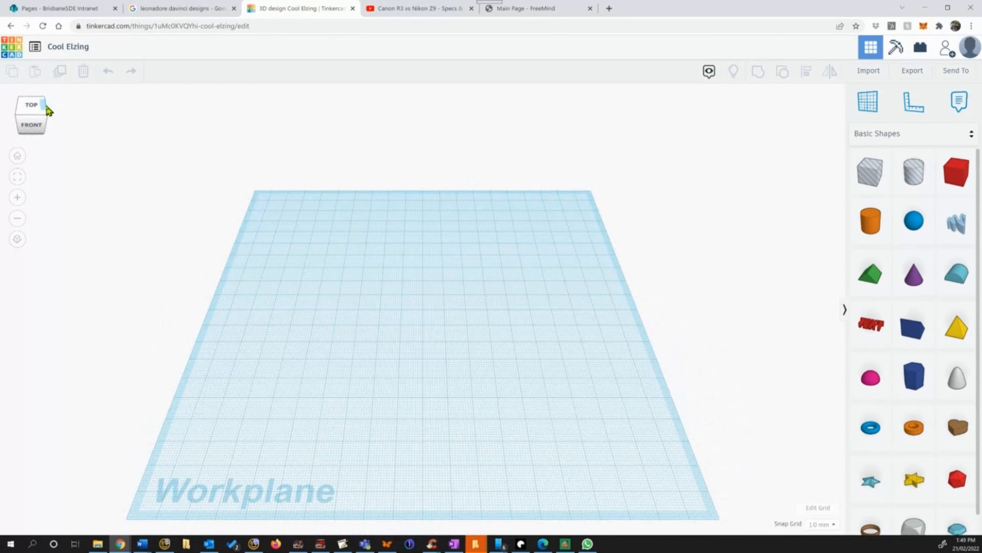
pyautogui.click(45, 108)
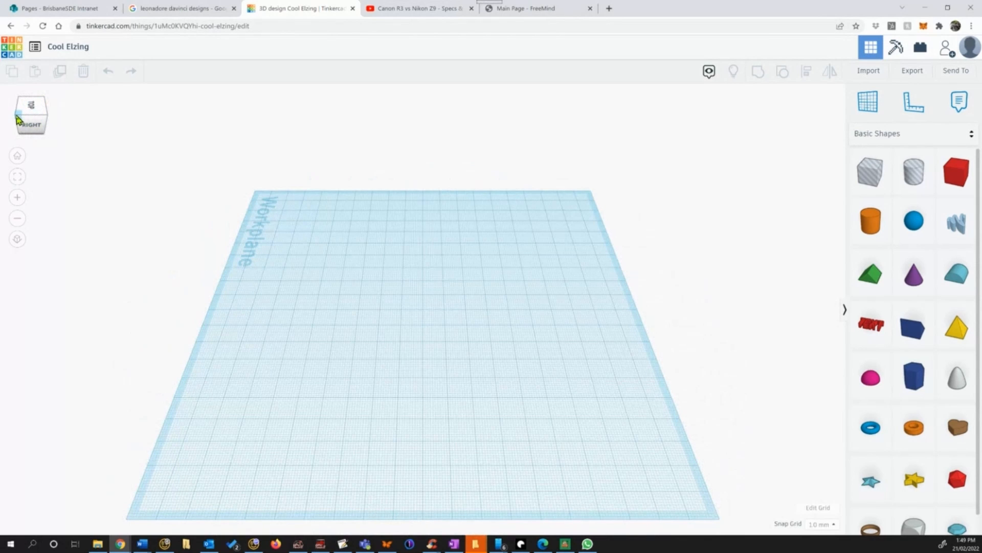
pyautogui.click(21, 119)
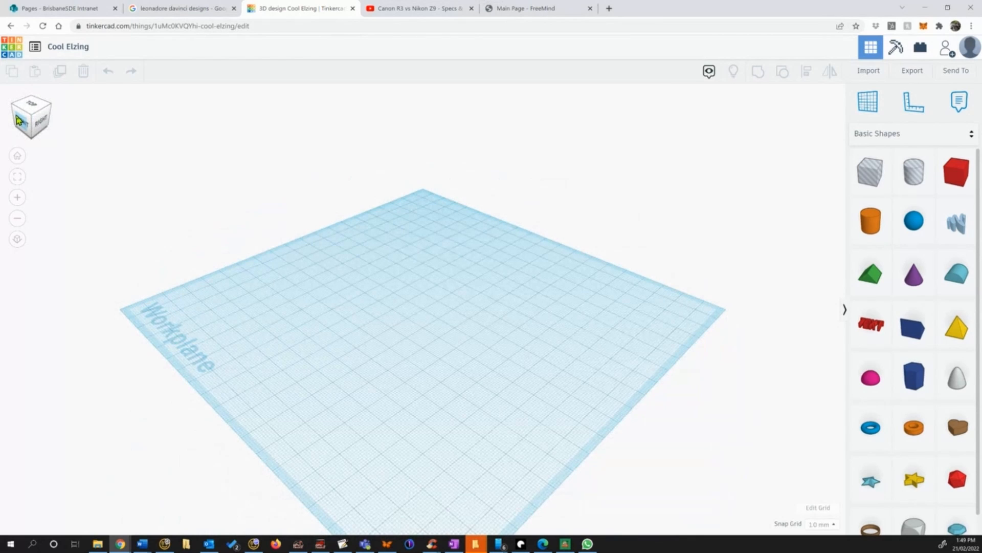
pyautogui.moveTo(18, 120); pyautogui.dragTo(48, 115)
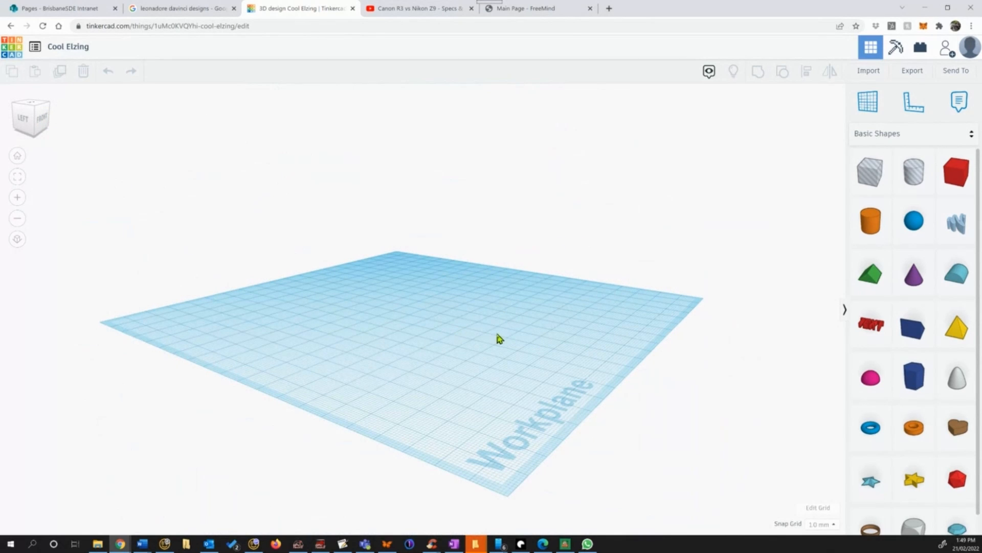
pyautogui.moveTo(503, 340); pyautogui.dragTo(448, 346, button='right')
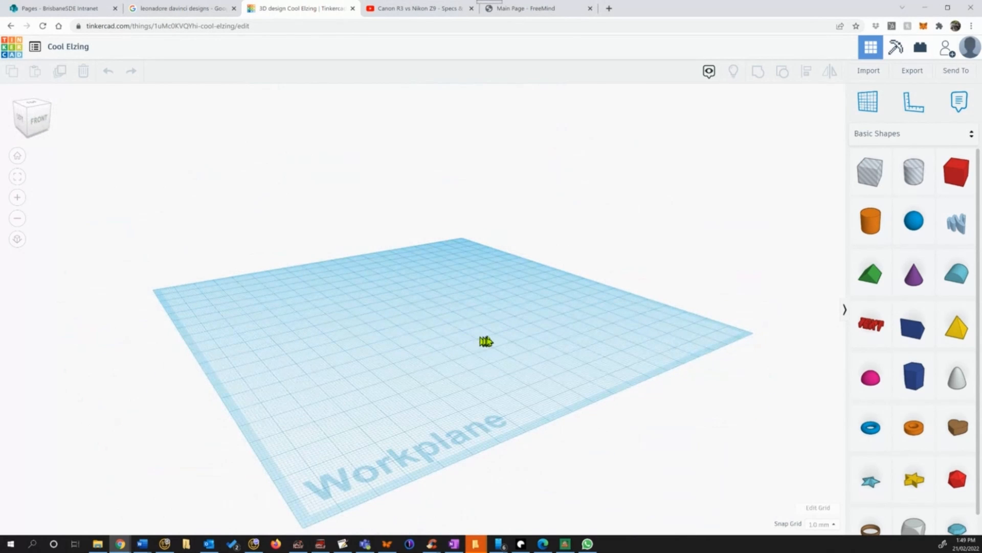
# Step: Examine the workplane grid up close, from a distance and from above, and return to the home view
pyautogui.scroll(5, 516, 358)
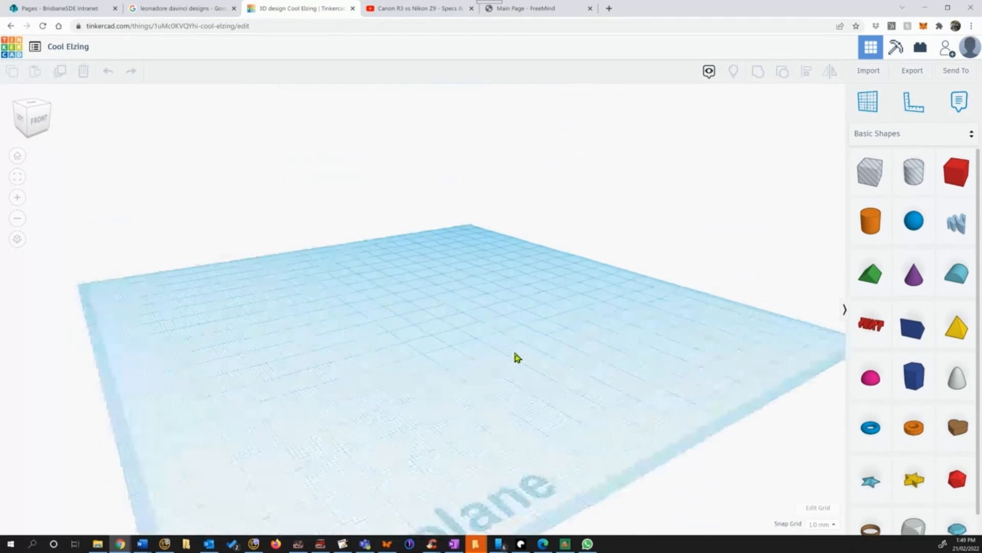
pyautogui.scroll(-5, 517, 357)
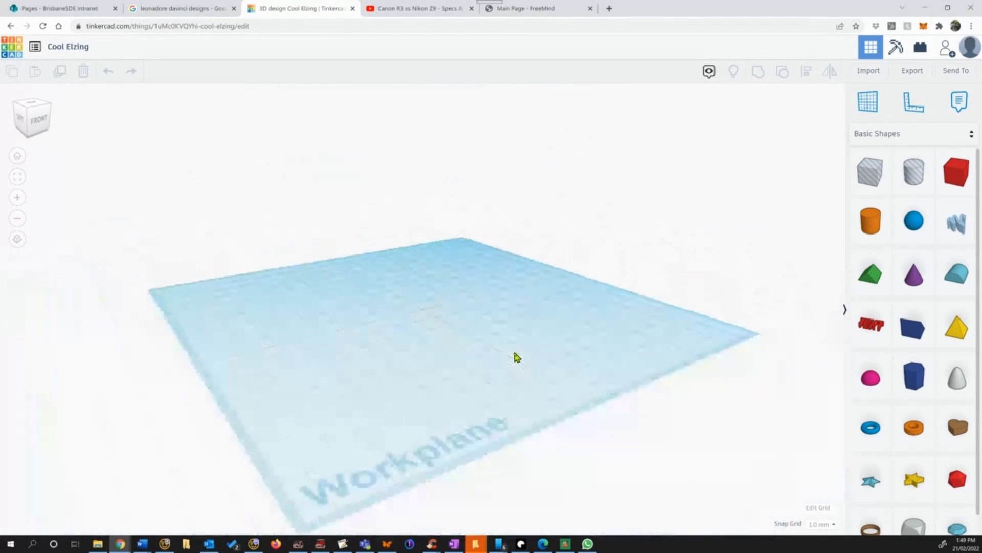
pyautogui.scroll(-3, 517, 358)
pyautogui.scroll(3, 517, 357)
pyautogui.scroll(-3, 516, 357)
pyautogui.scroll(-3, 516, 356)
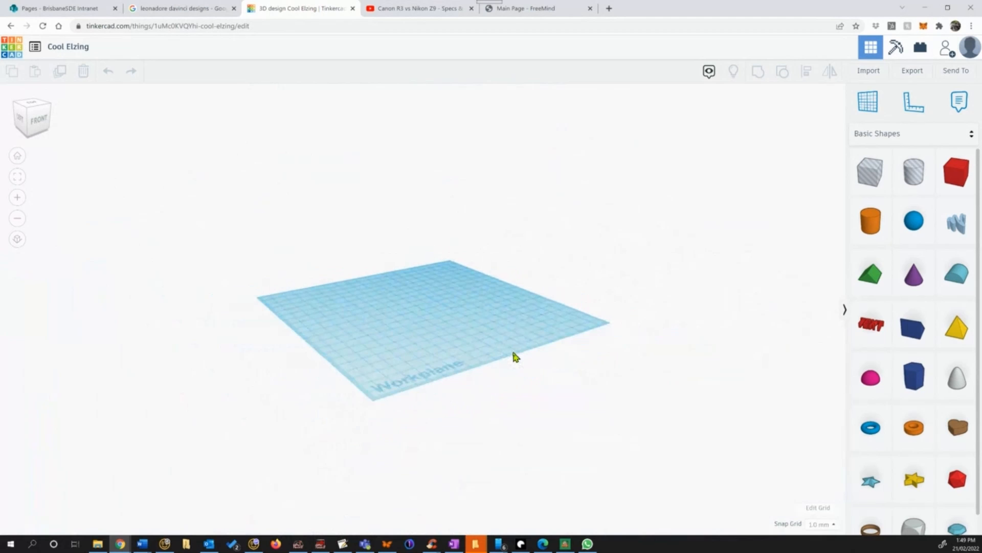
pyautogui.scroll(-3, 513, 355)
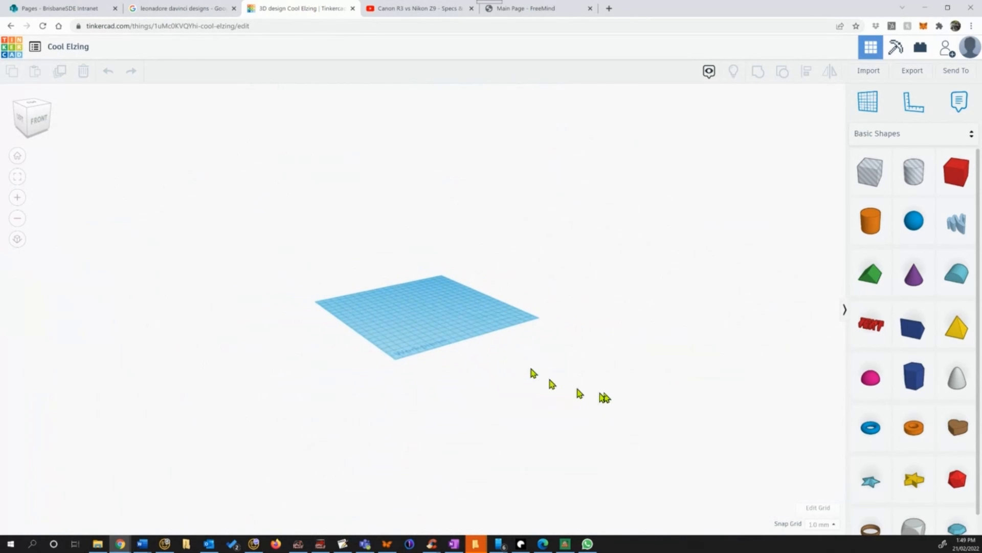
pyautogui.scroll(3, 439, 355)
pyautogui.scroll(5, 438, 354)
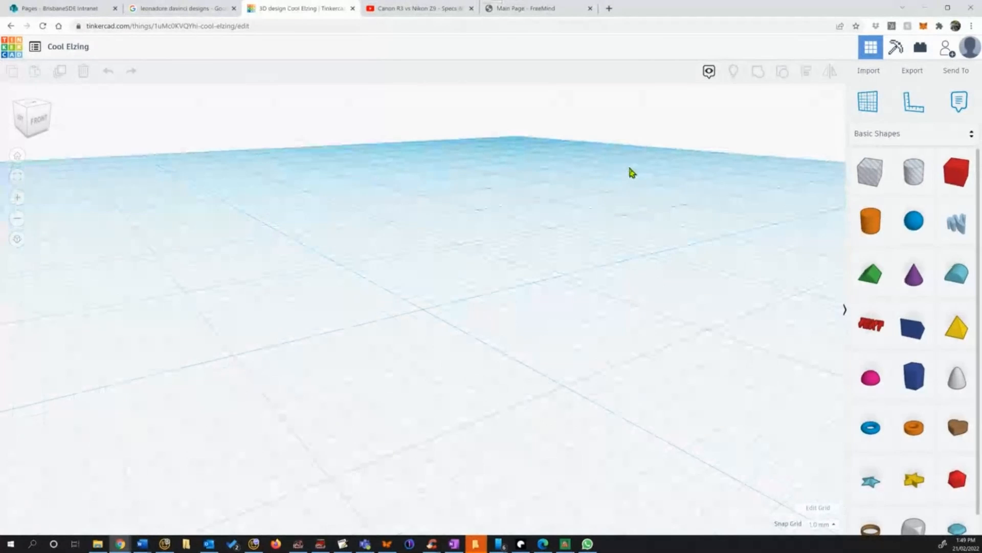
pyautogui.moveTo(616, 263); pyautogui.dragTo(588, 423, button='right')
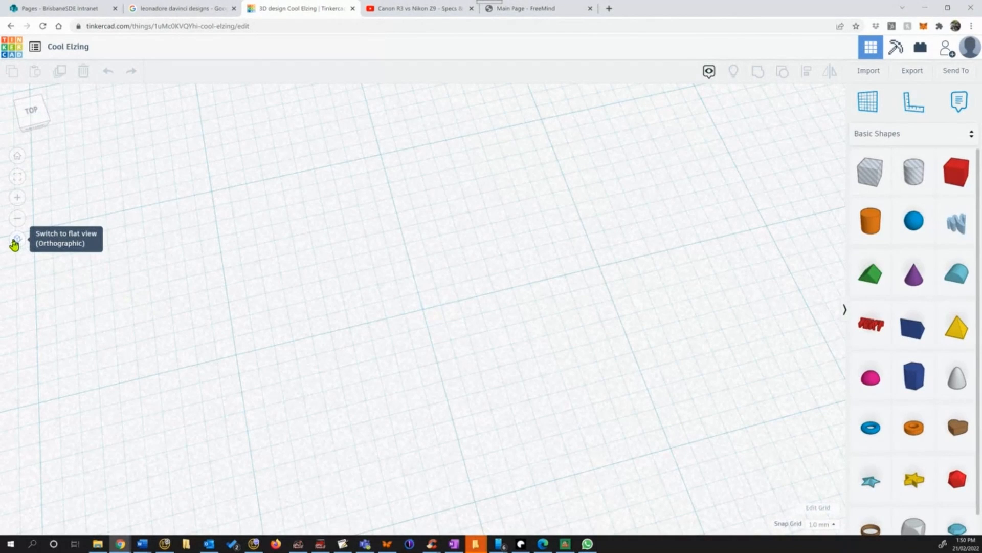
pyautogui.click(16, 159)
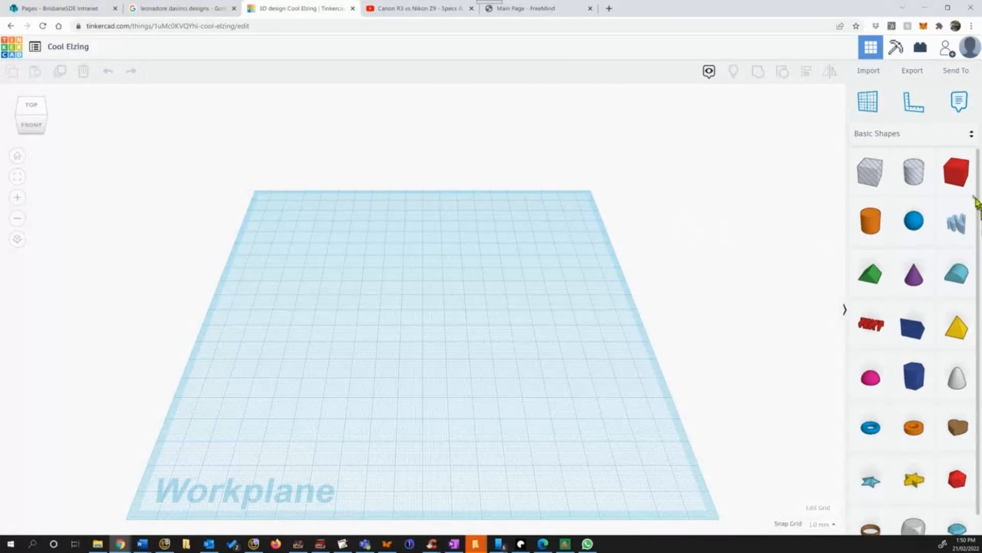
# Step: Look through the Basic Shapes collection and place a red solid box at the centre of the workplane
pyautogui.click(897, 136)
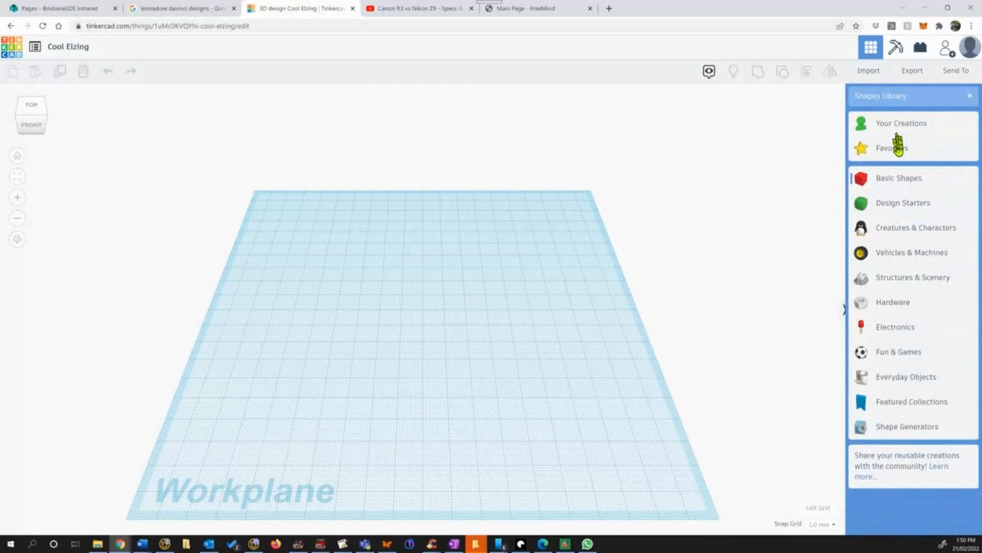
pyautogui.click(899, 180)
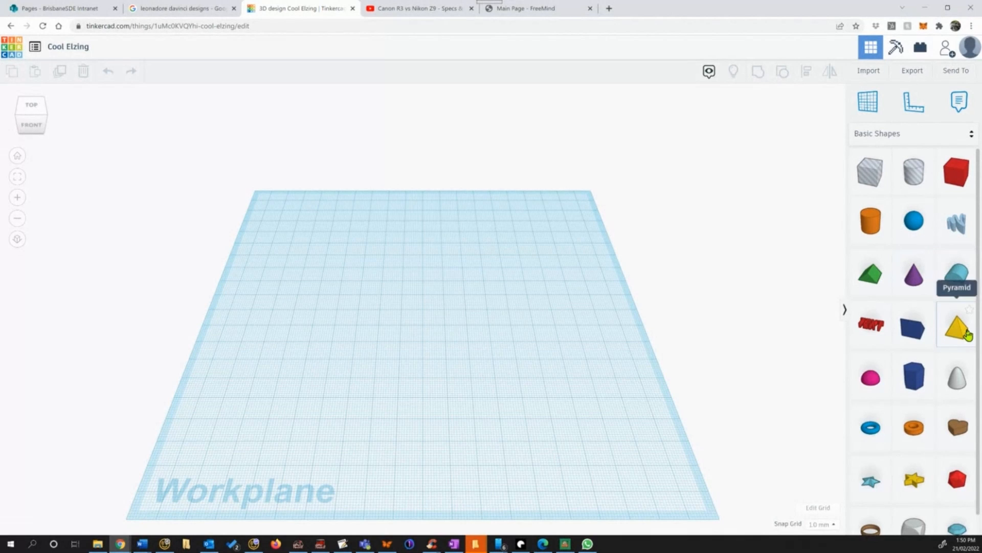
pyautogui.scroll(-1, 968, 335)
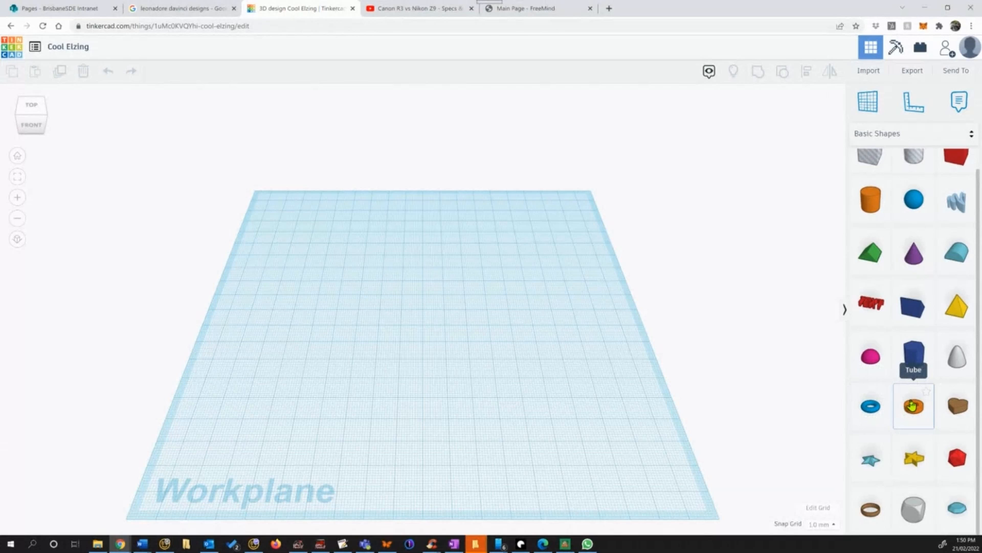
pyautogui.scroll(1, 909, 365)
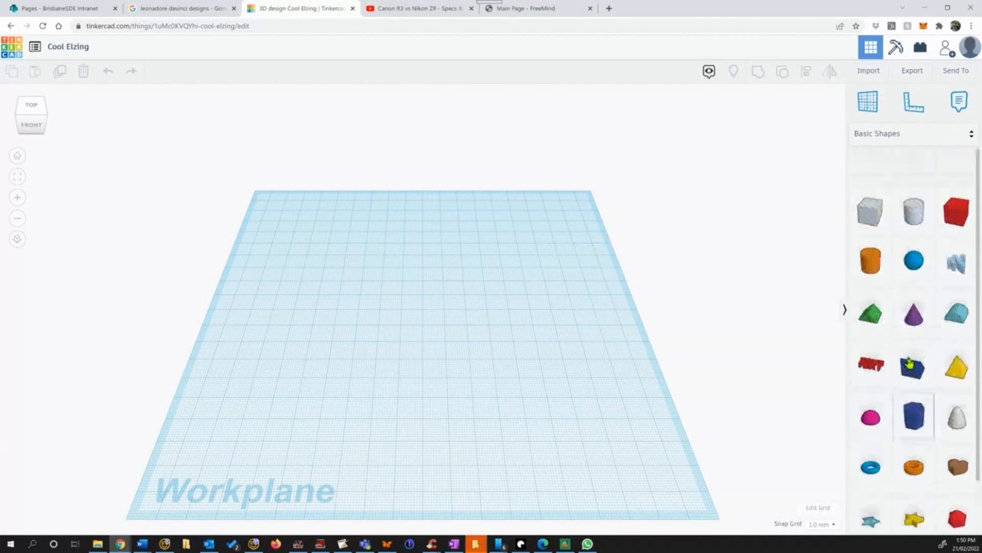
pyautogui.scroll(-1, 909, 363)
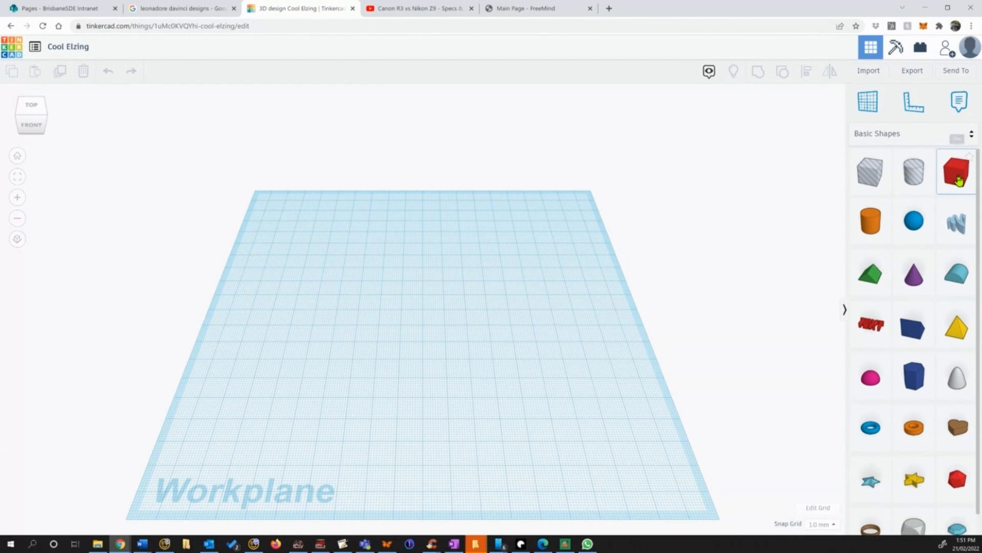
pyautogui.moveTo(959, 180); pyautogui.dragTo(457, 323)
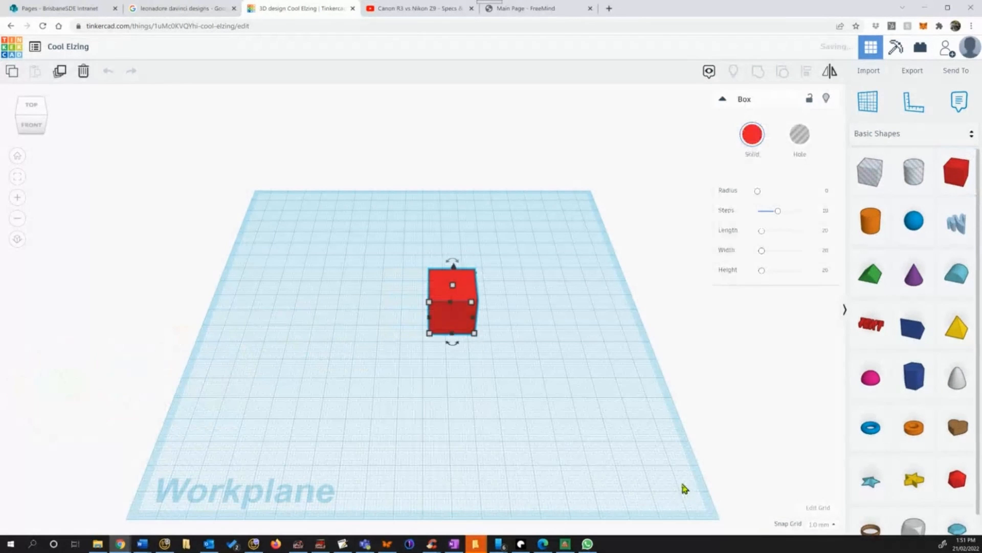
# Step: Lengthen one base side of the red box to 50 mm
pyautogui.moveTo(548, 413); pyautogui.dragTo(416, 411, button='right')
pyautogui.moveTo(419, 403); pyautogui.dragTo(362, 397, button='right')
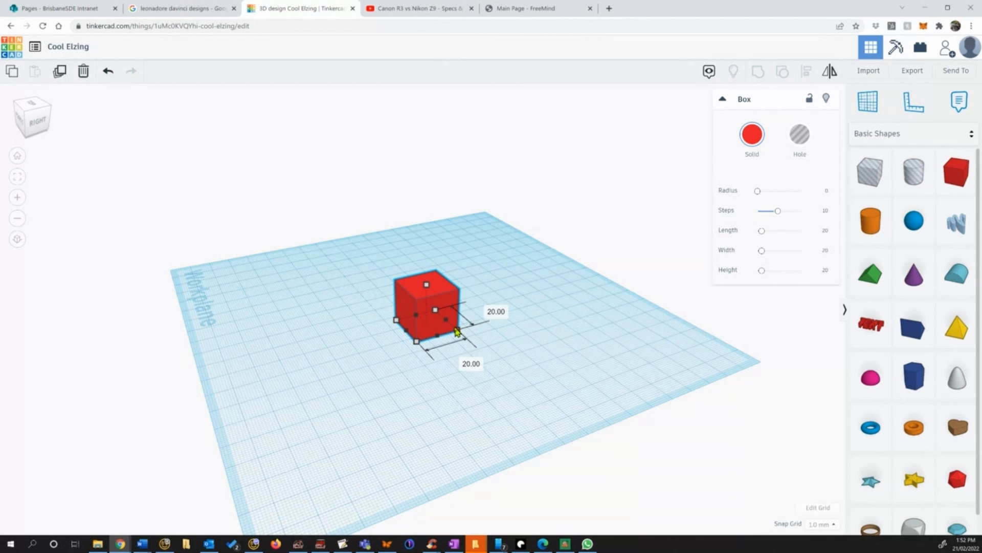
pyautogui.click(487, 308)
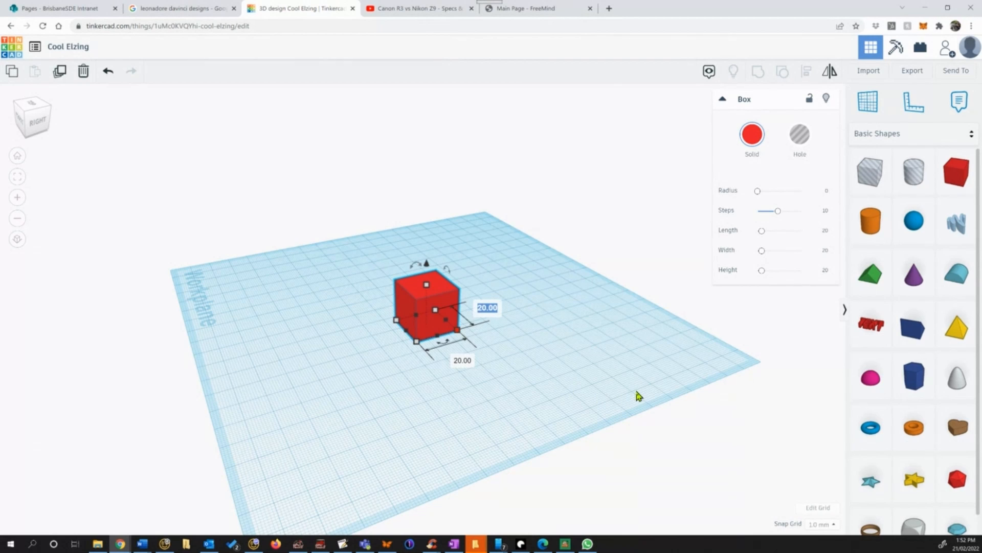
pyautogui.write('50')
pyautogui.press('Return')
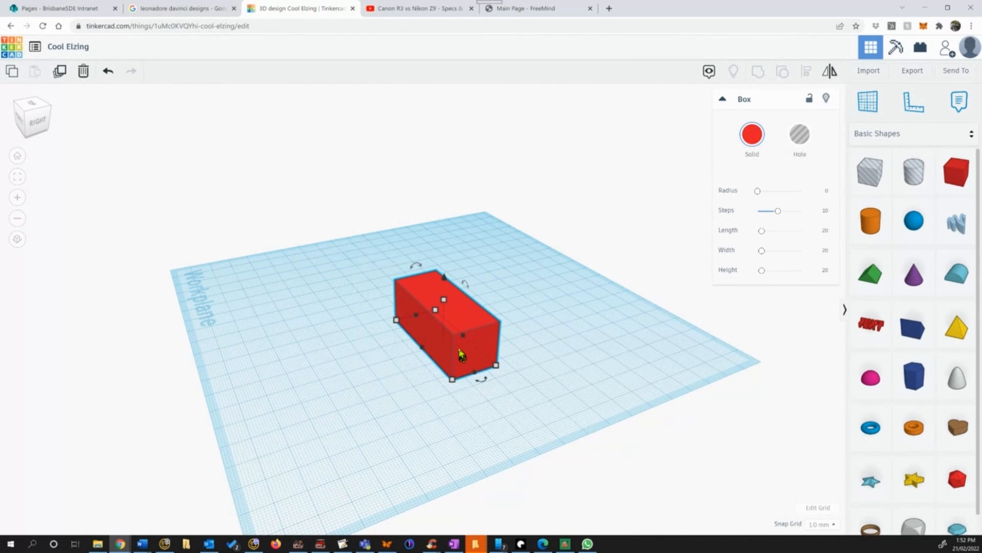
# Step: Set the red box's height to 25 mm and its shorter base side to 40 mm
pyautogui.moveTo(435, 312)
pyautogui.click(499, 320)
pyautogui.write('25')
pyautogui.press('Return')
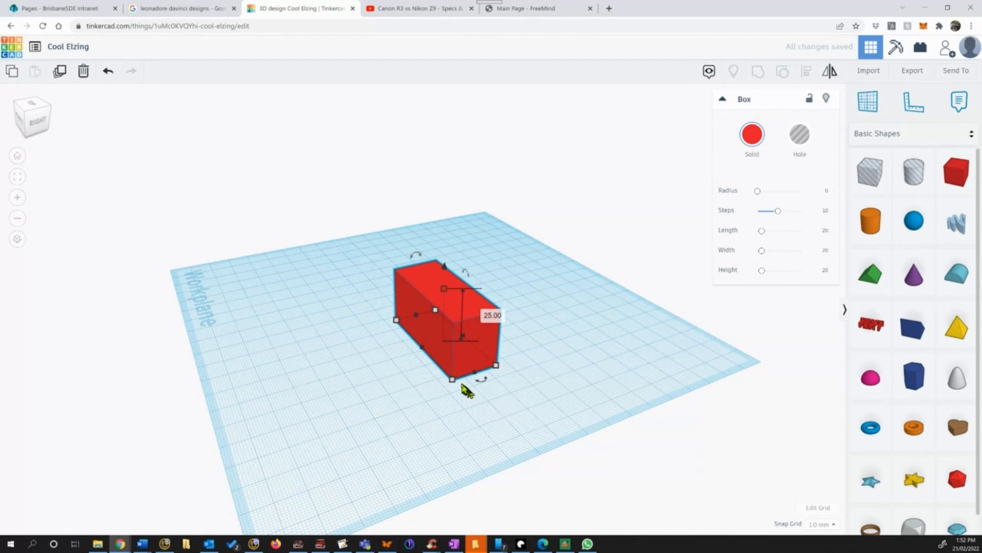
pyautogui.moveTo(457, 386)
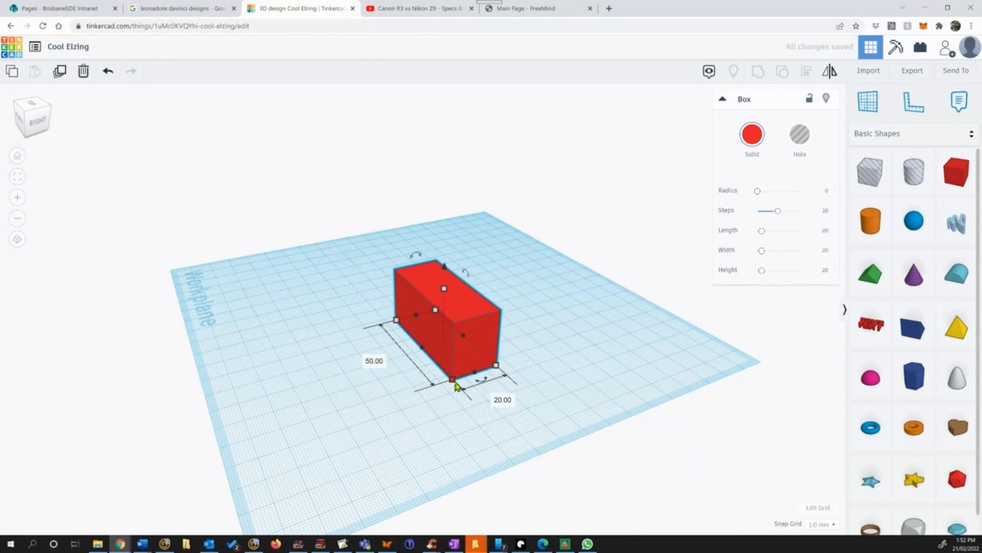
pyautogui.click(501, 399)
pyautogui.press('BackSpace')
pyautogui.press('Return')
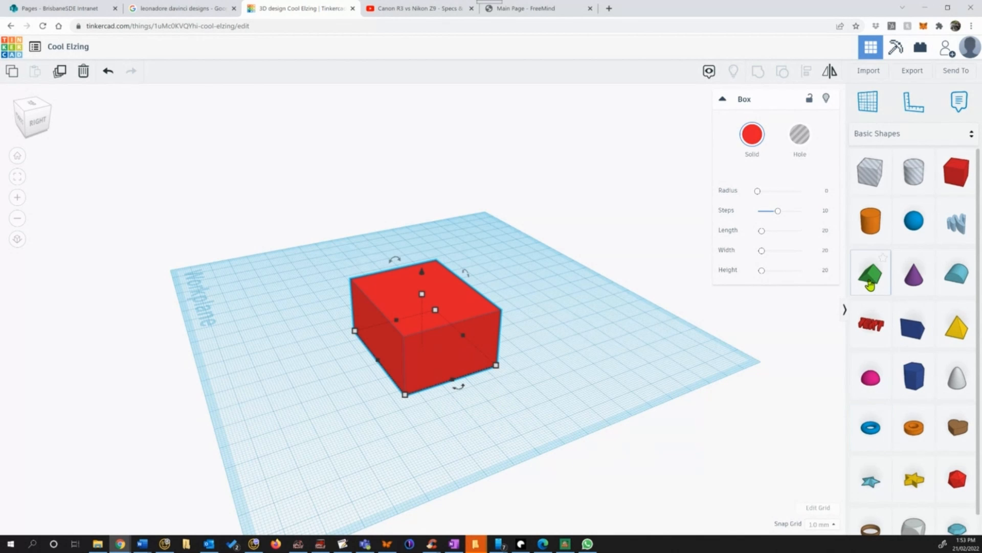
# Step: Place a green roof shape on the workplane beside the box and rotate it horizontally by about a quarter turn
pyautogui.moveTo(870, 284); pyautogui.dragTo(583, 293)
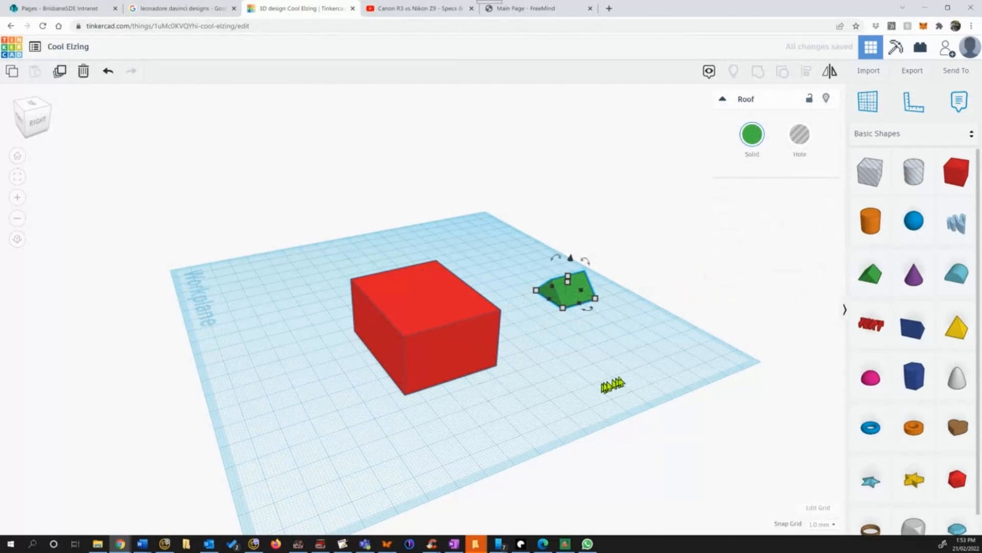
pyautogui.moveTo(629, 377); pyautogui.dragTo(360, 413, button='right')
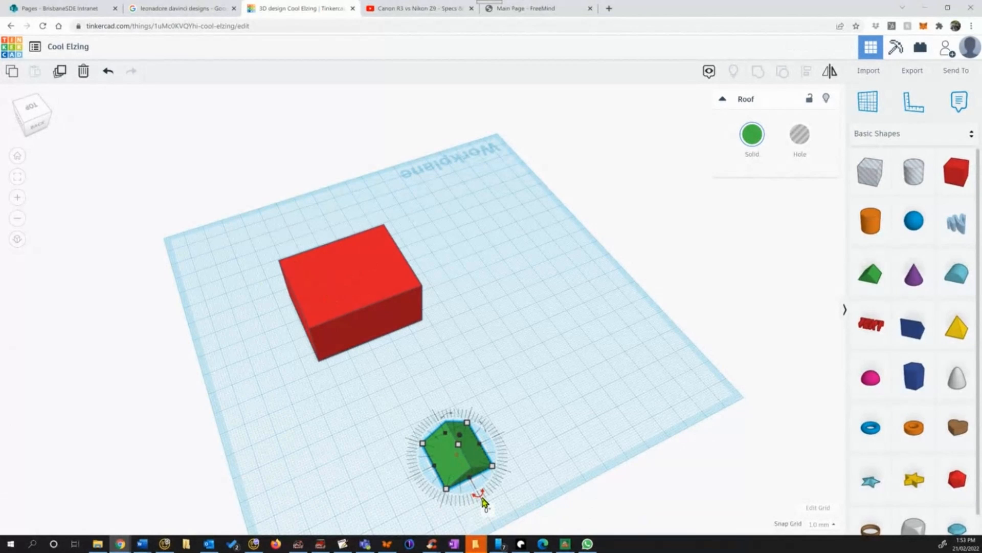
pyautogui.moveTo(483, 499); pyautogui.dragTo(551, 417)
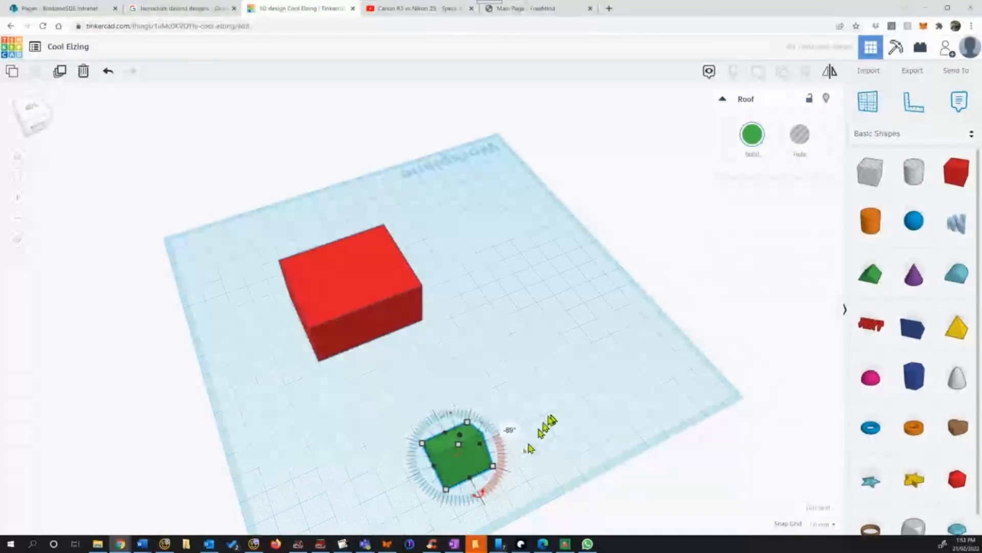
# Step: Check the red box's base dimensions and set the matching base side of the green roof to 40 mm
pyautogui.click(369, 348)
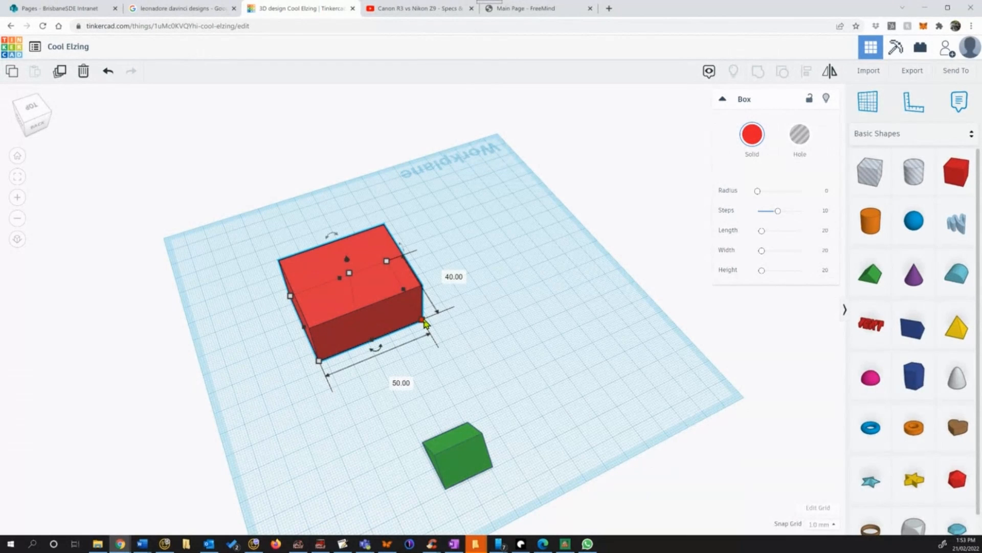
pyautogui.click(466, 468)
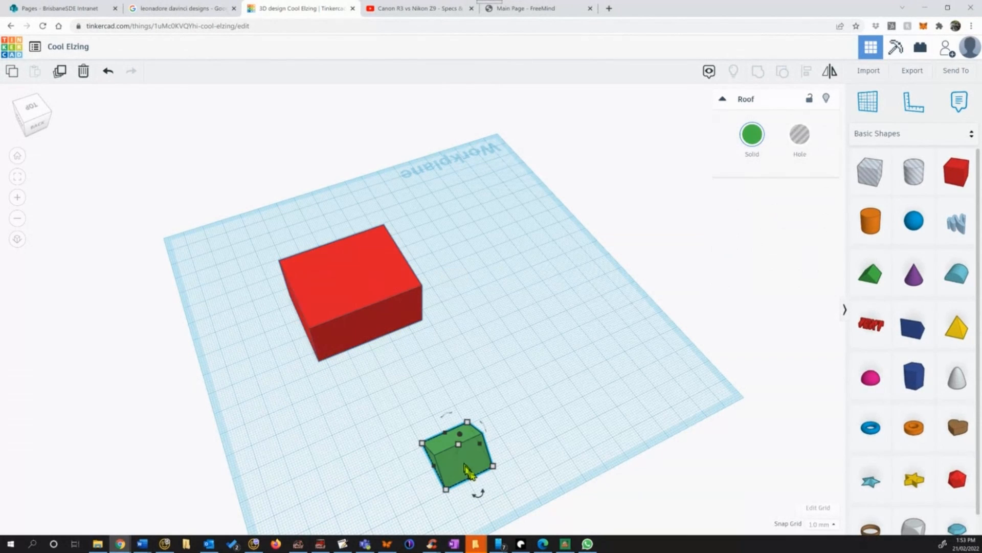
pyautogui.moveTo(494, 470)
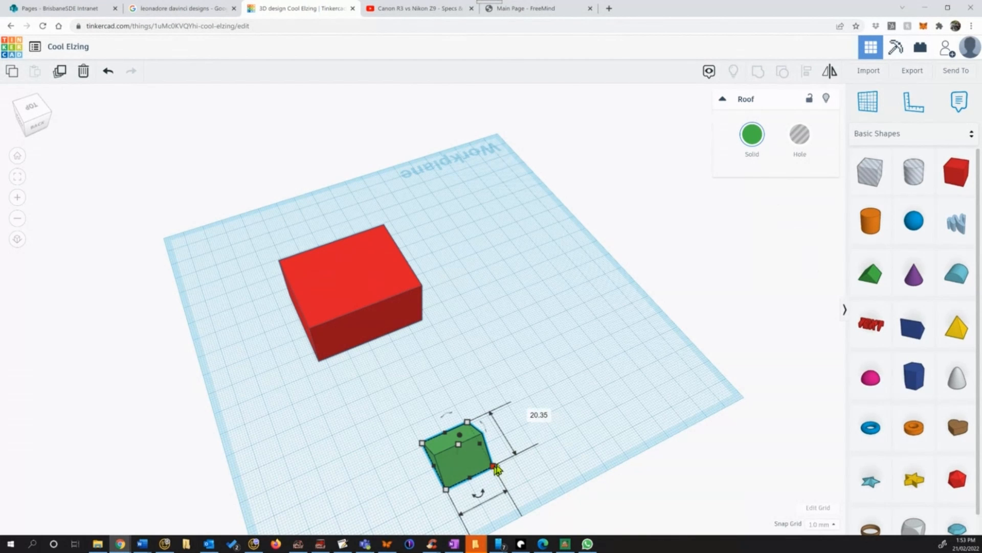
pyautogui.click(532, 415)
pyautogui.write('40')
pyautogui.press('Return')
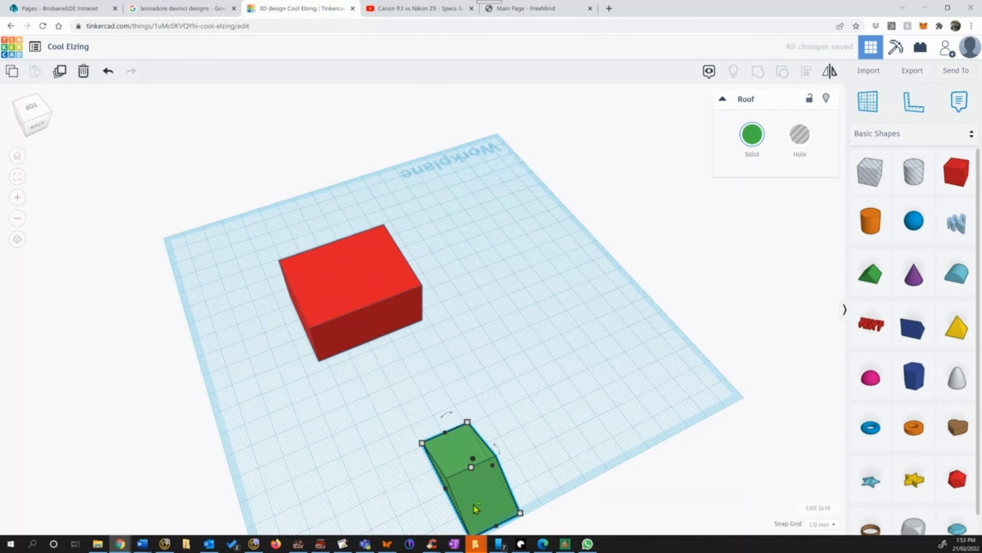
# Step: Set the green roof's shorter base side to 50 mm and move the roof up against the long side of the red box
pyautogui.scroll(-2, 567, 479)
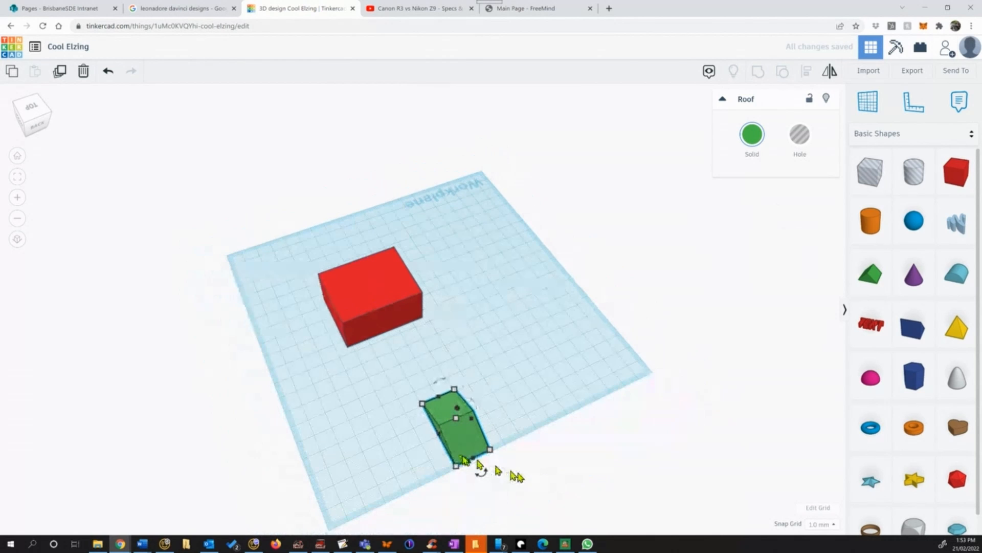
pyautogui.moveTo(490, 450)
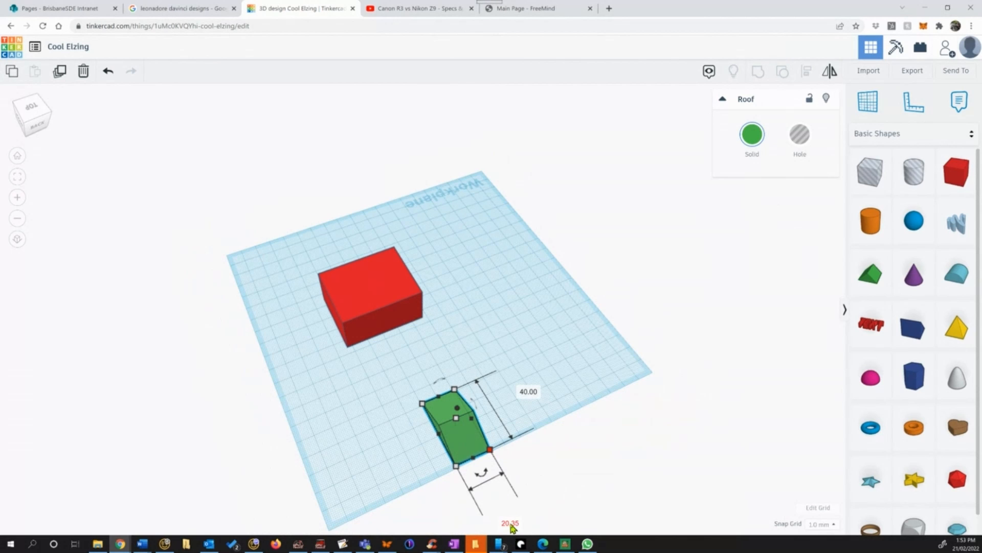
pyautogui.click(511, 525)
pyautogui.press('BackSpace')
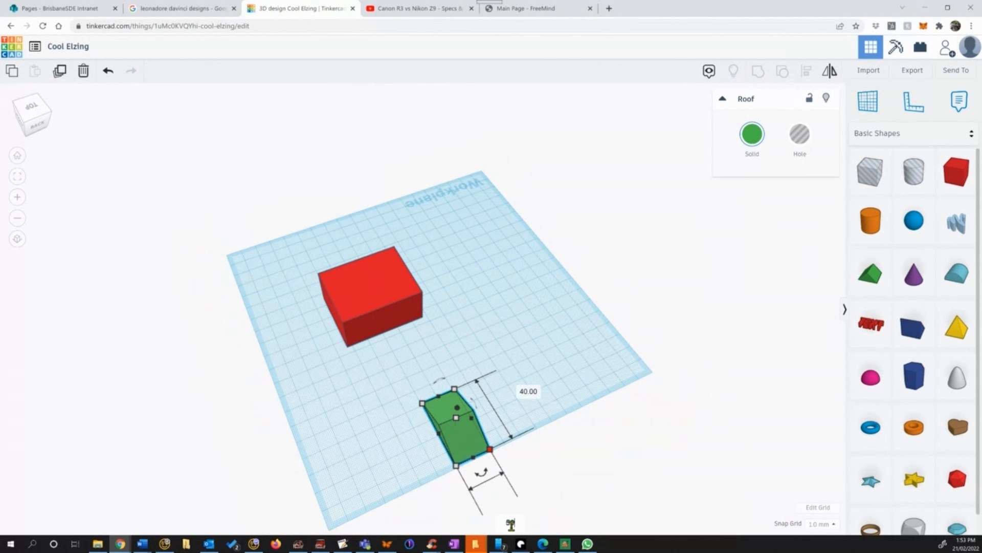
pyautogui.write('50')
pyautogui.press('Return')
pyautogui.moveTo(492, 430); pyautogui.dragTo(411, 373)
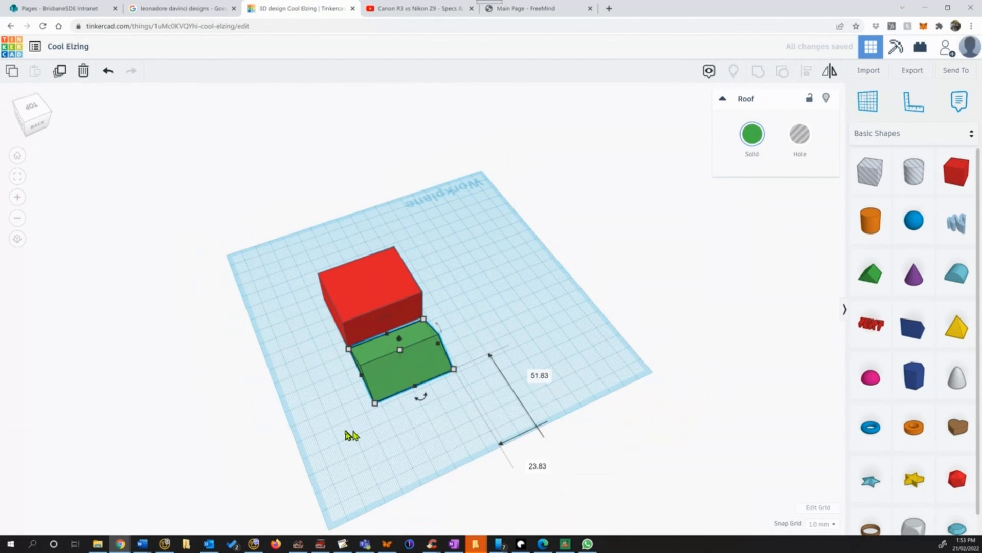
# Step: Check the red box's height and raise the green roof to 25 mm above the workplane
pyautogui.moveTo(325, 437); pyautogui.dragTo(522, 365, button='right')
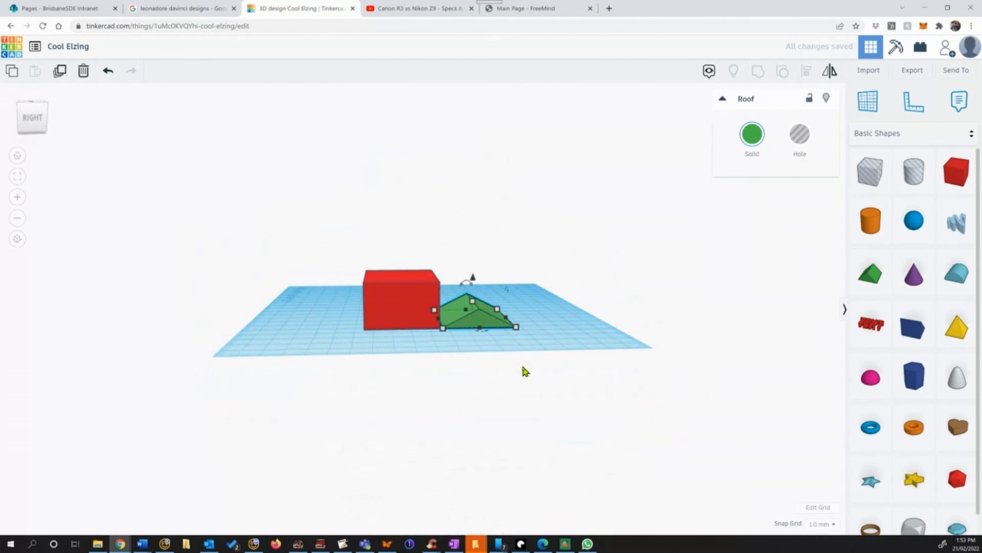
pyautogui.click(393, 295)
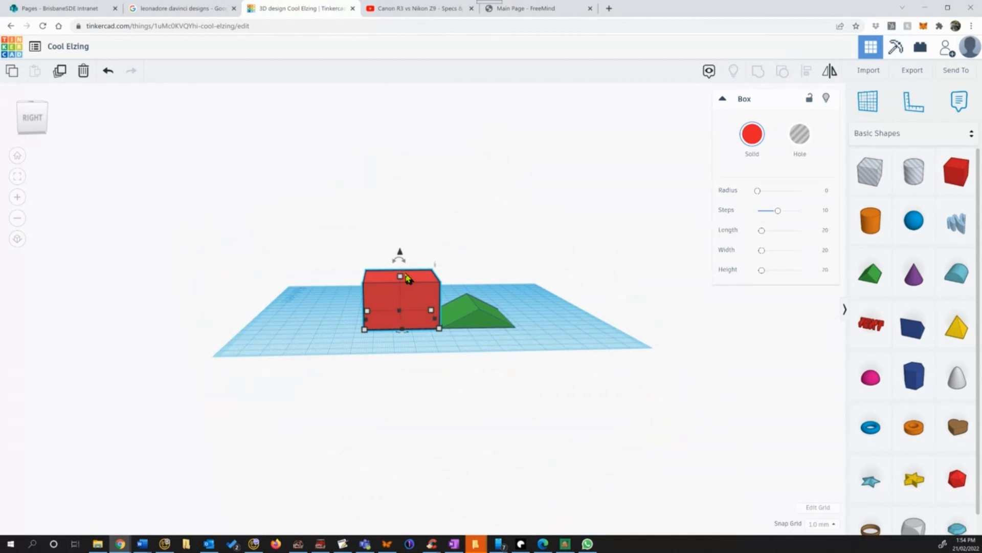
pyautogui.moveTo(402, 278)
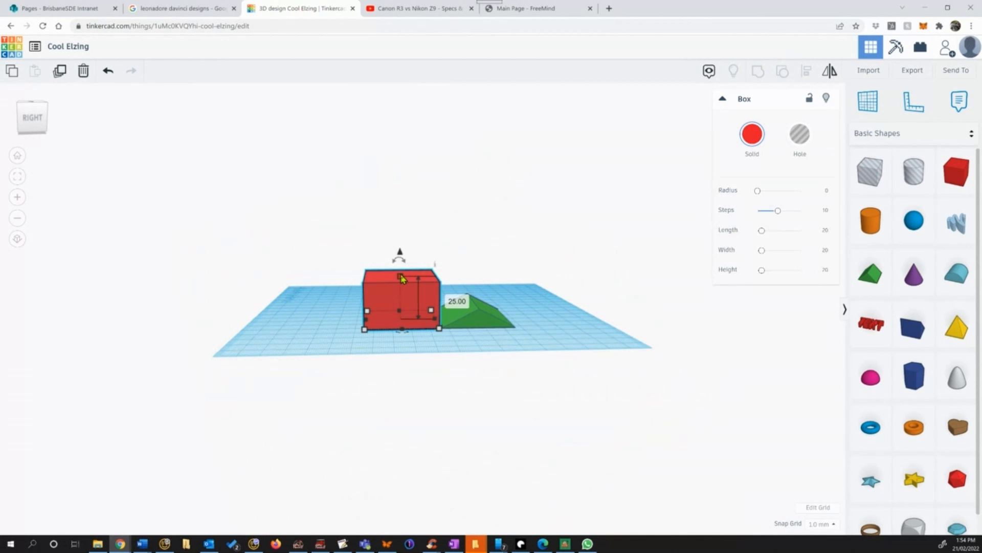
pyautogui.click(485, 321)
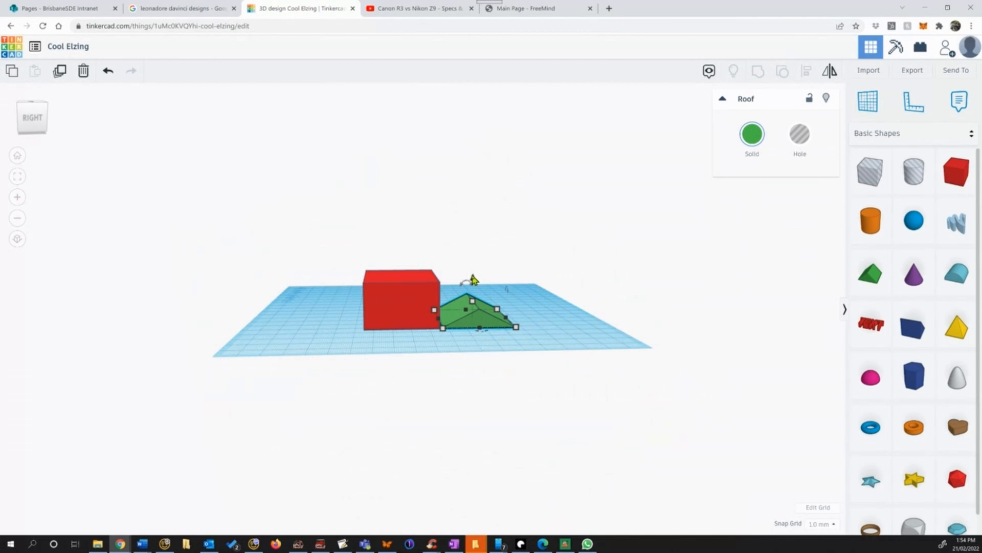
pyautogui.click(473, 281)
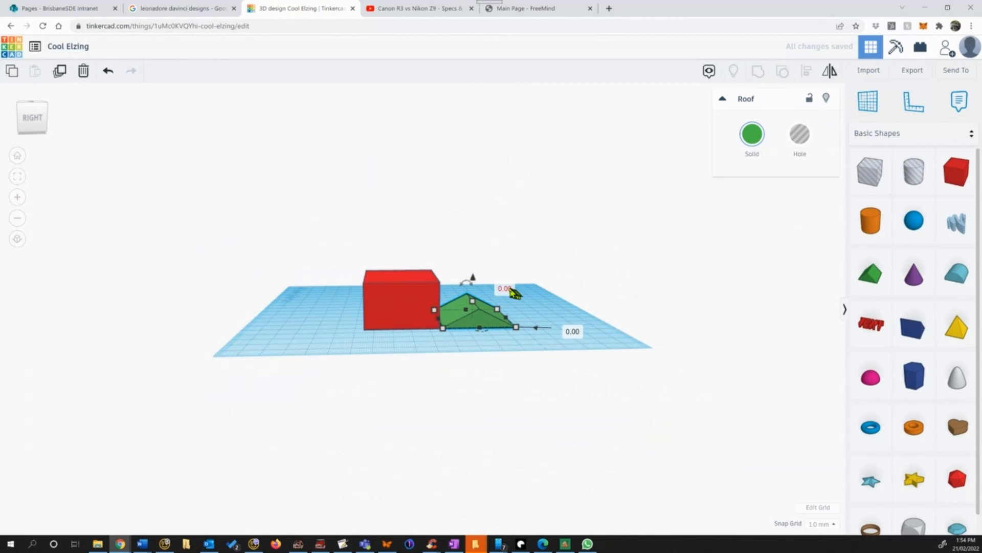
pyautogui.click(500, 289)
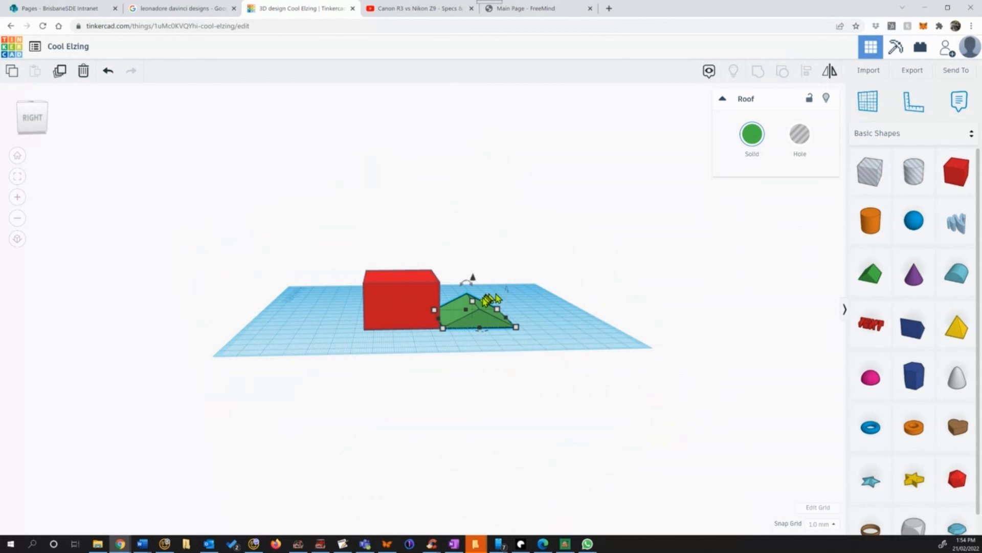
pyautogui.click(475, 279)
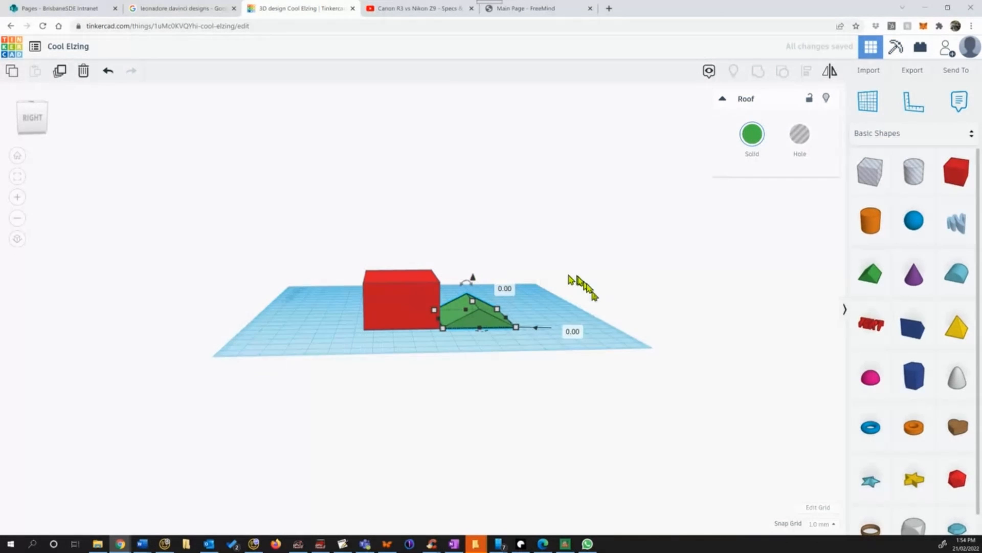
pyautogui.moveTo(581, 285); pyautogui.dragTo(492, 321, button='right')
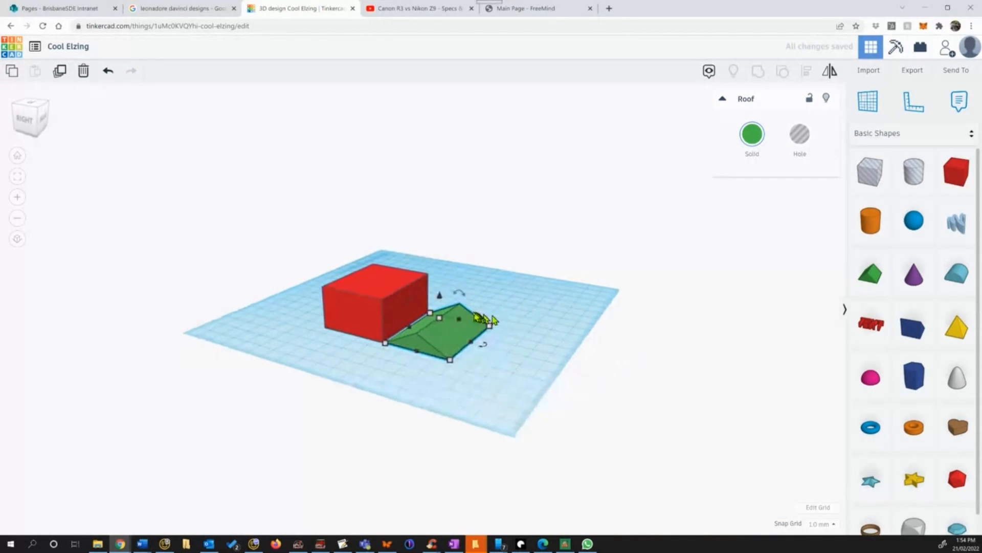
pyautogui.click(441, 297)
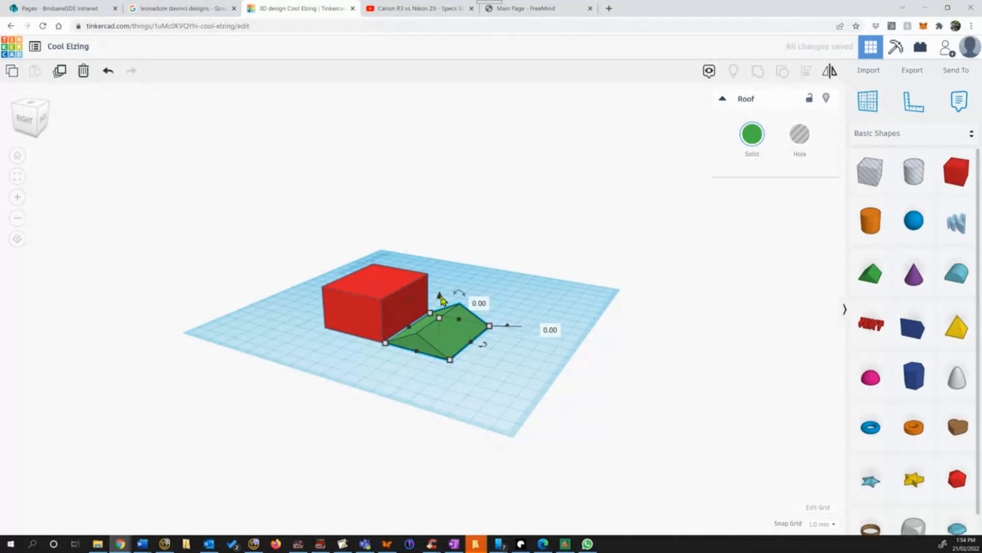
pyautogui.click(481, 304)
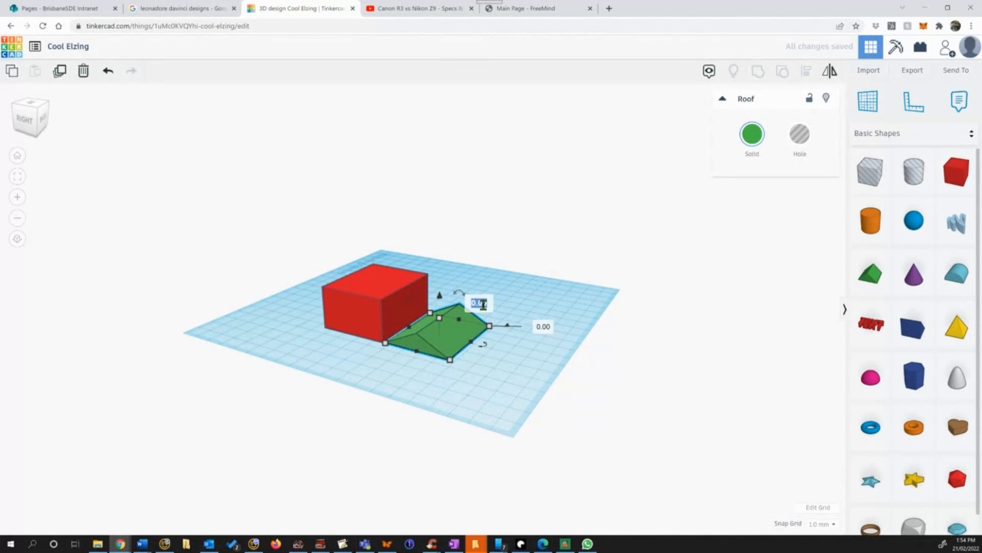
pyautogui.write('25')
pyautogui.press('Return')
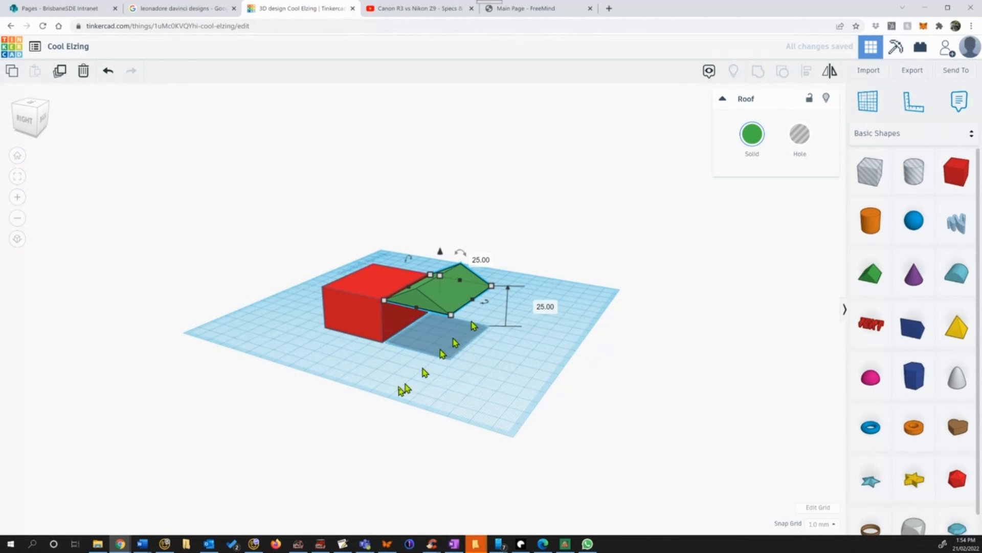
# Step: Move the raised green roof sideways across the red box until their long edges line up when viewed from above
pyautogui.moveTo(403, 371); pyautogui.dragTo(463, 380)
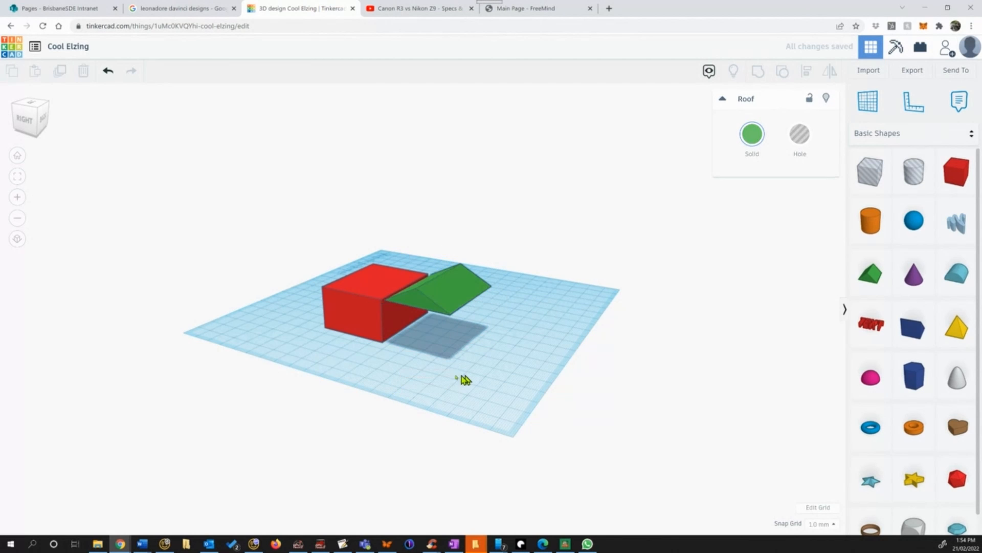
pyautogui.moveTo(386, 384); pyautogui.dragTo(453, 358, button='right')
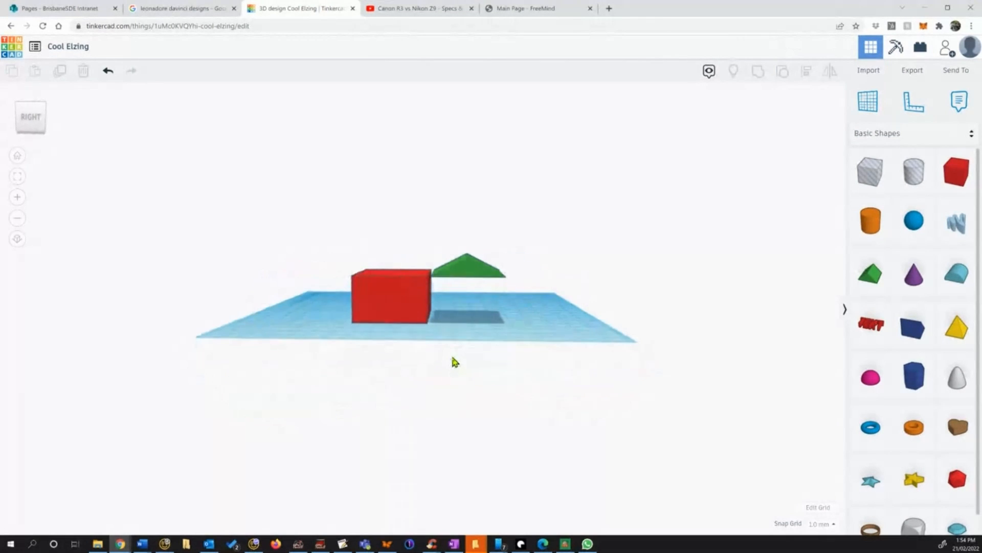
pyautogui.click(472, 275)
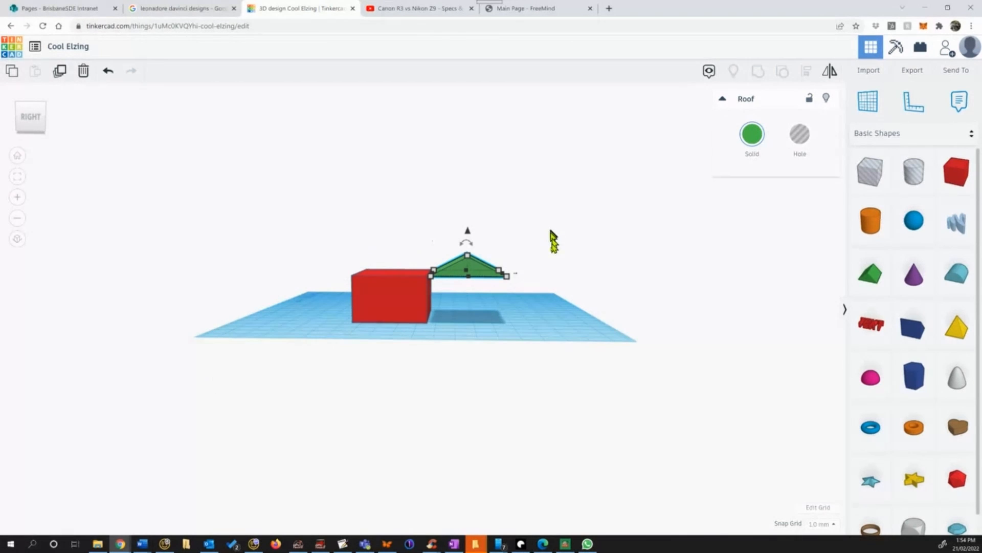
pyautogui.moveTo(550, 253); pyautogui.dragTo(522, 369, button='right')
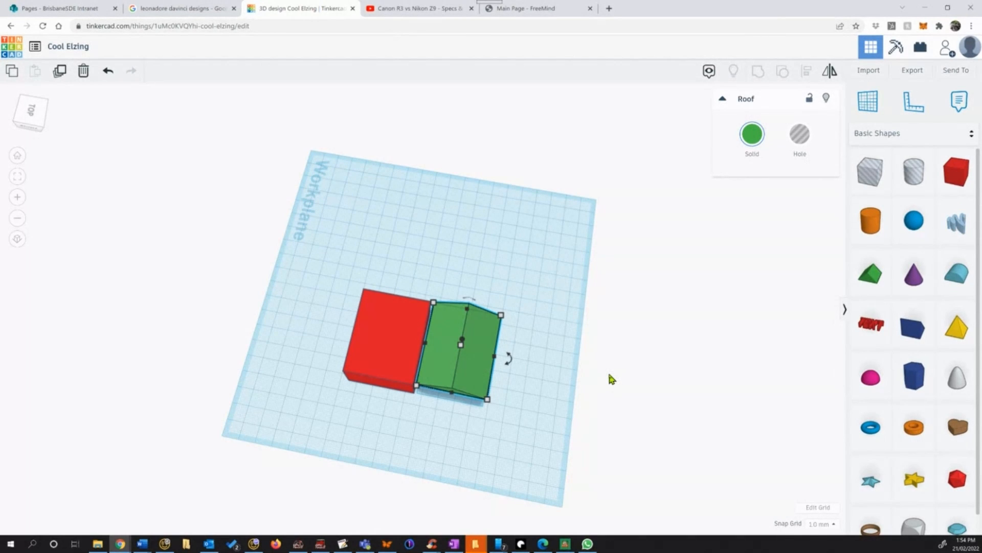
pyautogui.press('Left')
pyautogui.press('Left')
pyautogui.press('Left')
pyautogui.press('Left')
pyautogui.press('Left')
pyautogui.press('Left')
pyautogui.press('Left')
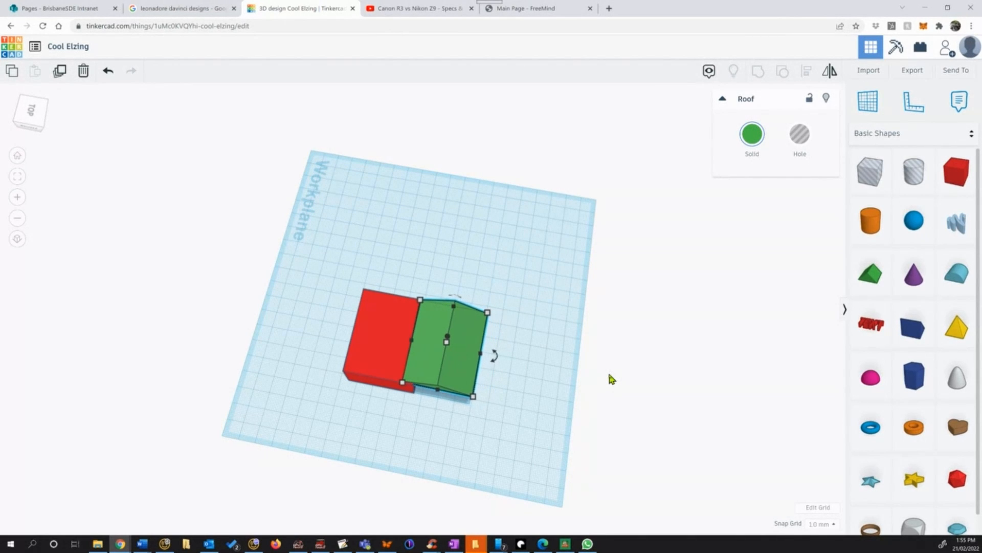
pyautogui.press('Left')
pyautogui.press('Left')
pyautogui.press('Left')
pyautogui.press('Left')
pyautogui.press('Left')
pyautogui.press('Left')
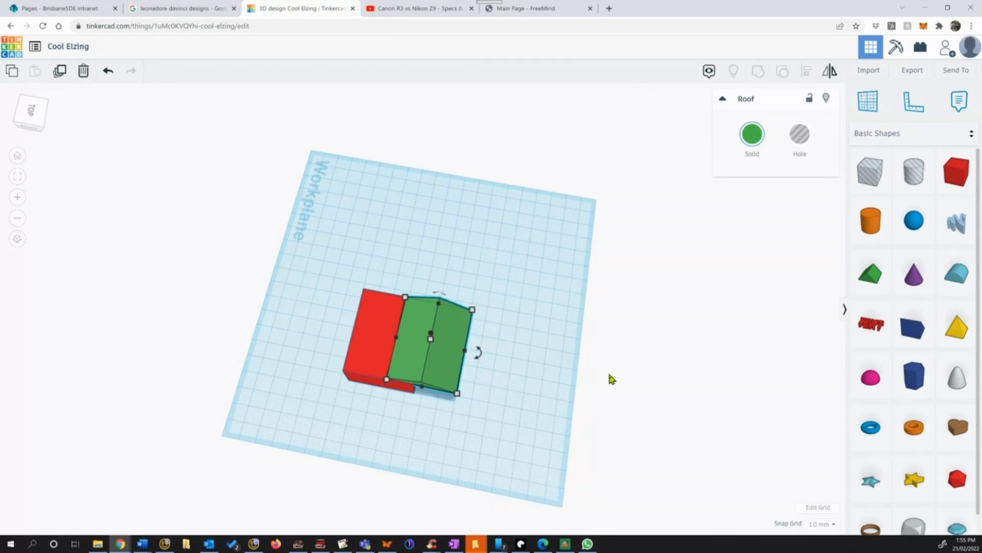
pyautogui.press('Left')
pyautogui.press('Left')
pyautogui.press('Left')
pyautogui.press('Left')
pyautogui.press('Left')
pyautogui.press('Left')
pyautogui.press('Left')
pyautogui.press('Left')
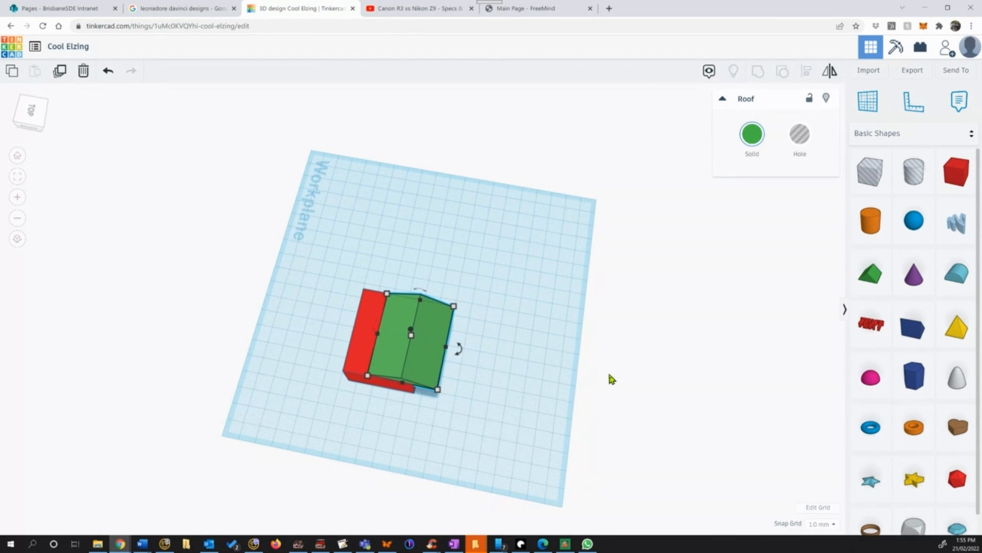
pyautogui.press('Left')
pyautogui.press('Left')
pyautogui.press('Left')
pyautogui.press('Left')
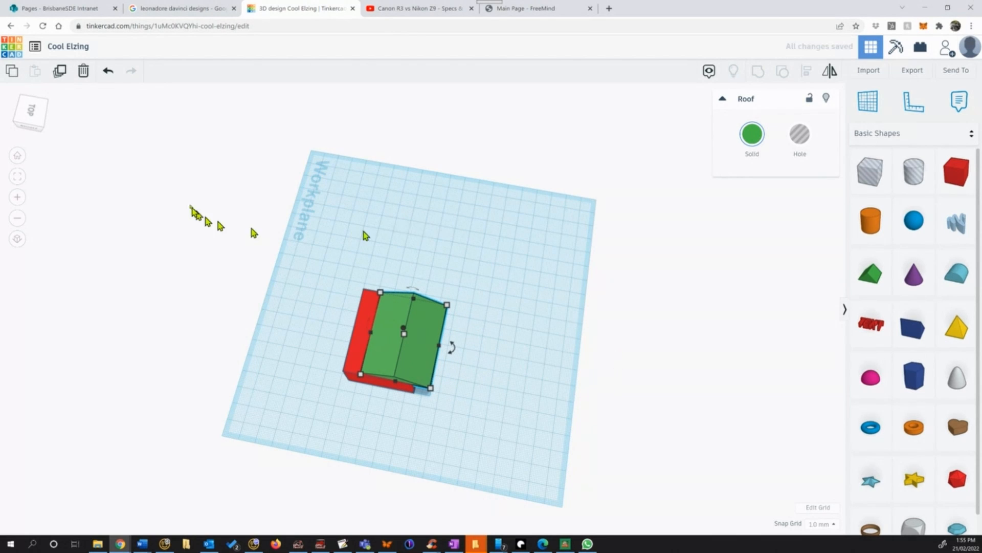
pyautogui.click(32, 114)
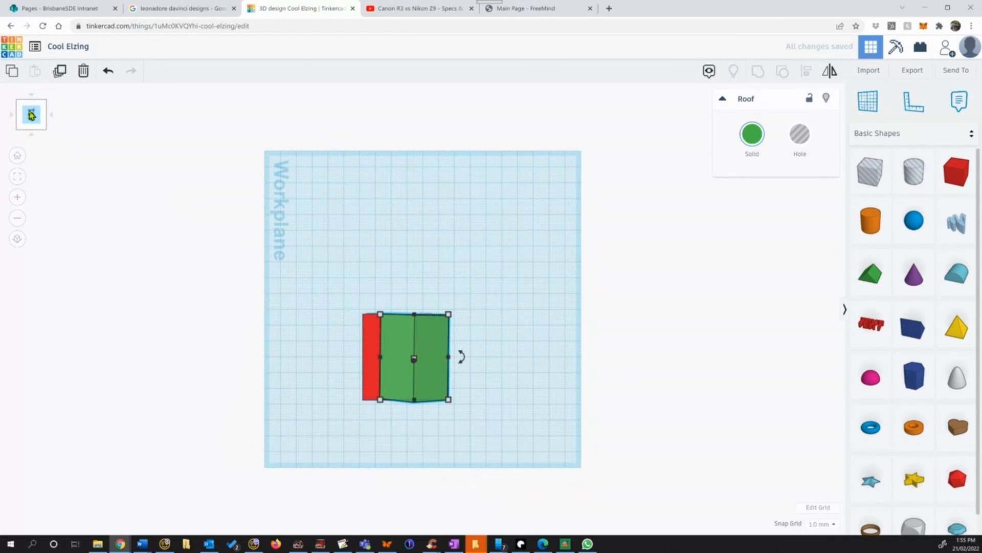
pyautogui.press('Left')
pyautogui.press('Left')
pyautogui.press('Left')
pyautogui.press('Left')
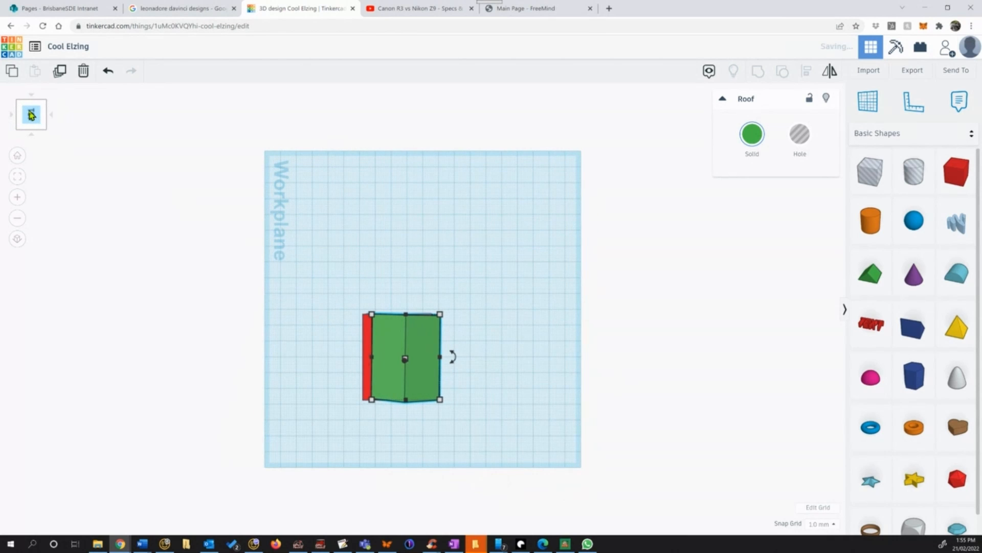
pyautogui.scroll(2, 578, 406)
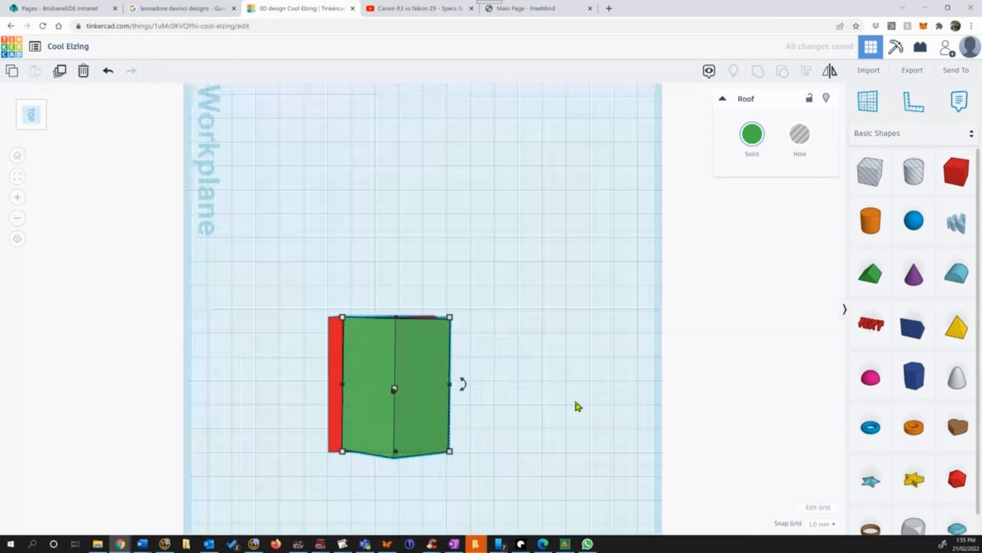
pyautogui.scroll(1, 577, 405)
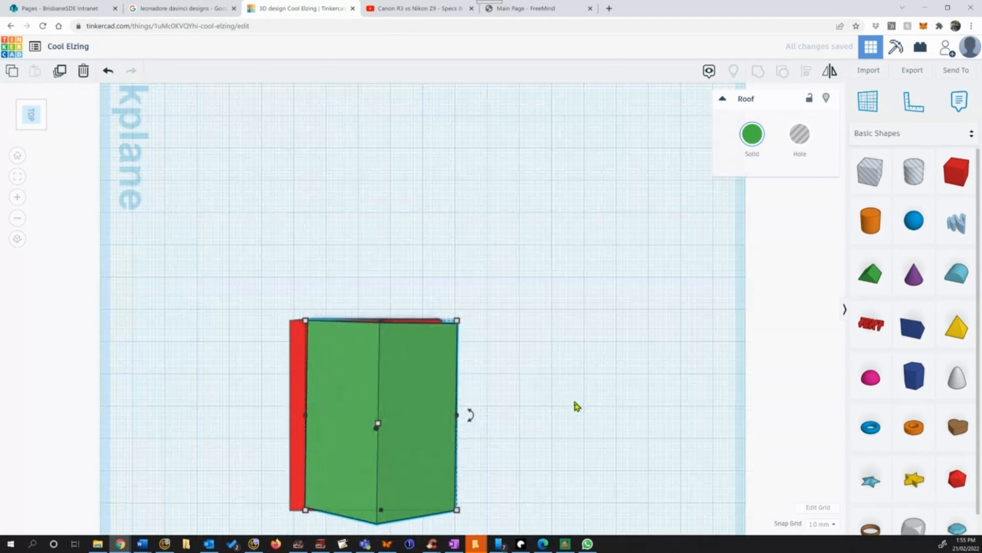
pyautogui.press('Left')
pyautogui.press('Left')
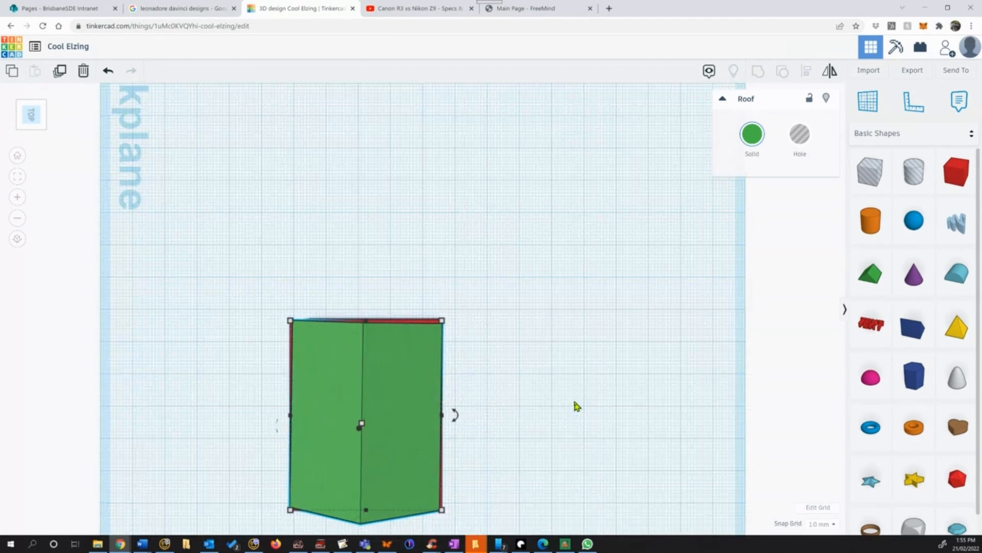
# Step: Inspect the roof's fit from the back and nudge it one grid step along the box's long side
pyautogui.scroll(-3, 578, 401)
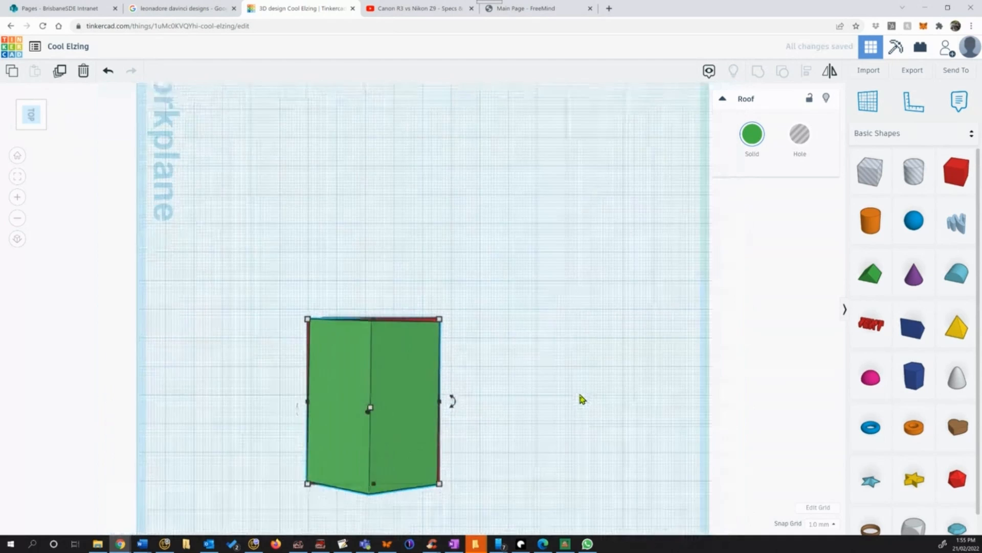
pyautogui.moveTo(590, 441); pyautogui.dragTo(353, 355, button='right')
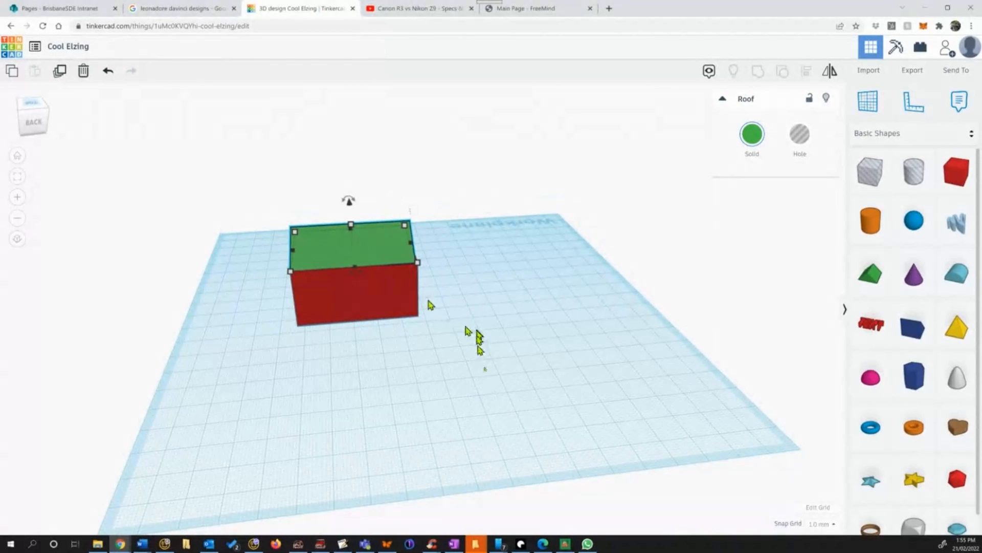
pyautogui.moveTo(492, 364); pyautogui.dragTo(472, 373, button='right')
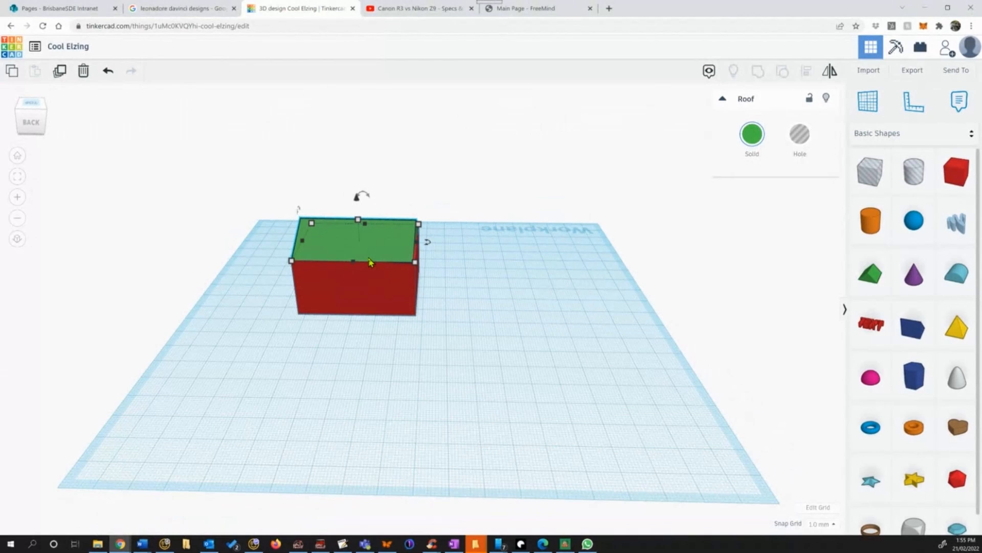
pyautogui.press('Right')
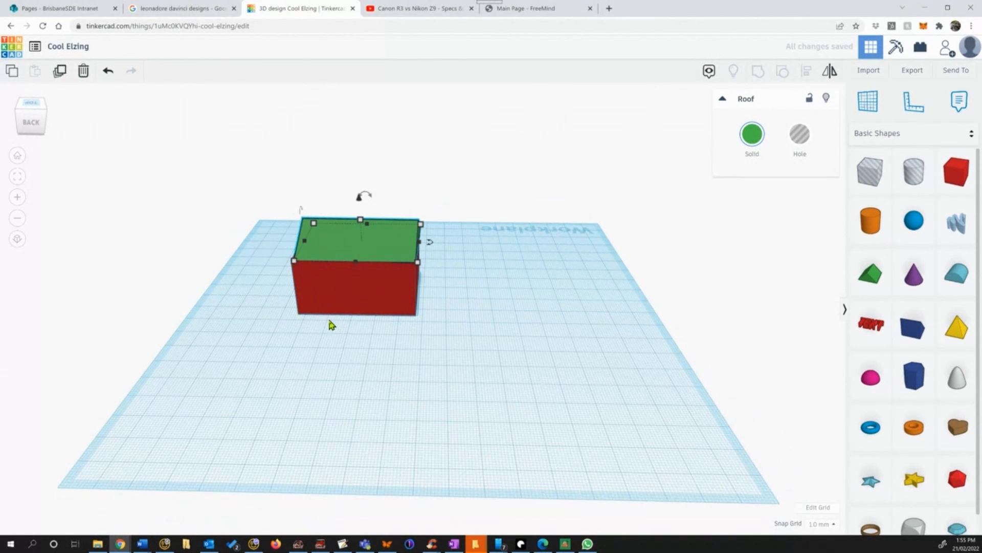
# Step: Extend the uncovered end of the green roof past the box's end wall, making the roof 53 mm long
pyautogui.scroll(5, 353, 312)
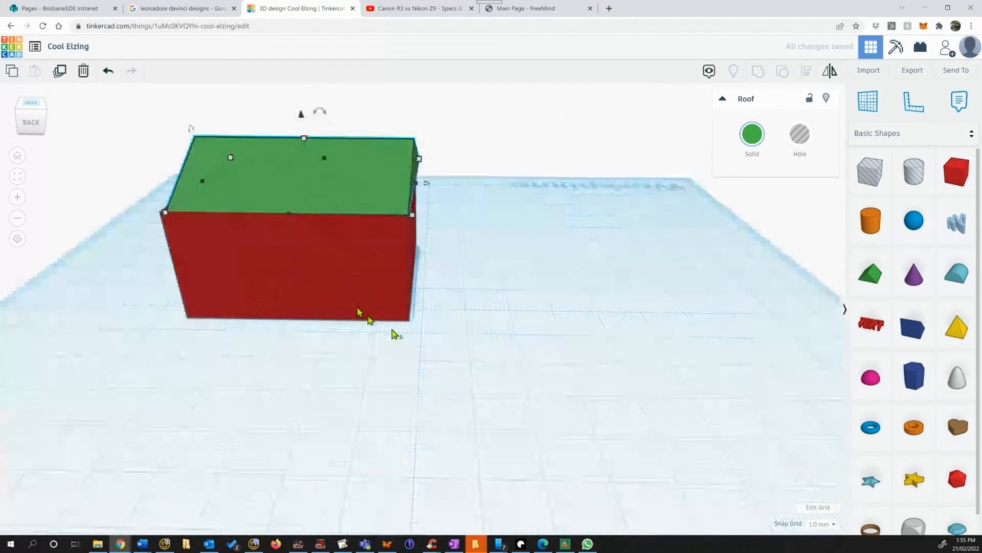
pyautogui.moveTo(131, 415); pyautogui.dragTo(241, 432, button='right')
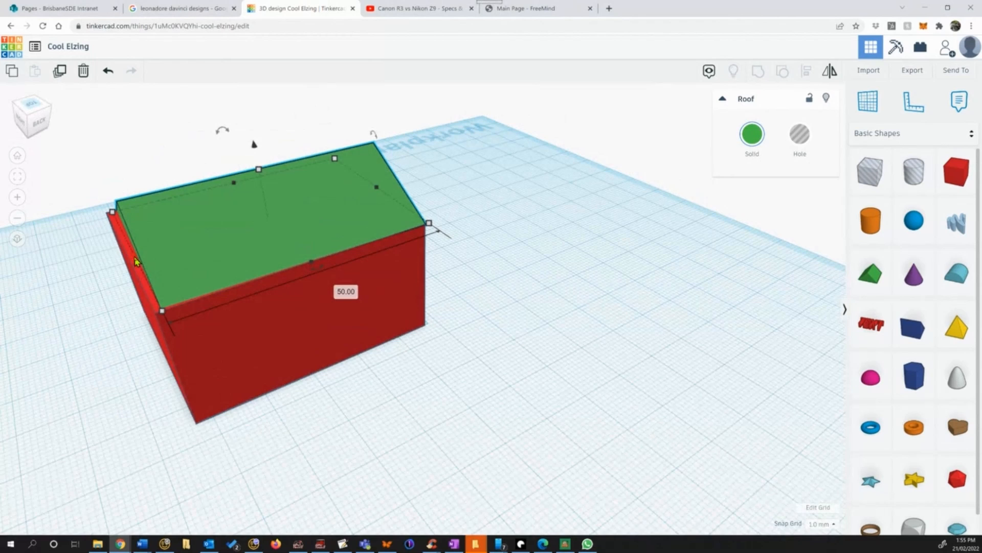
pyautogui.moveTo(136, 261); pyautogui.dragTo(118, 265)
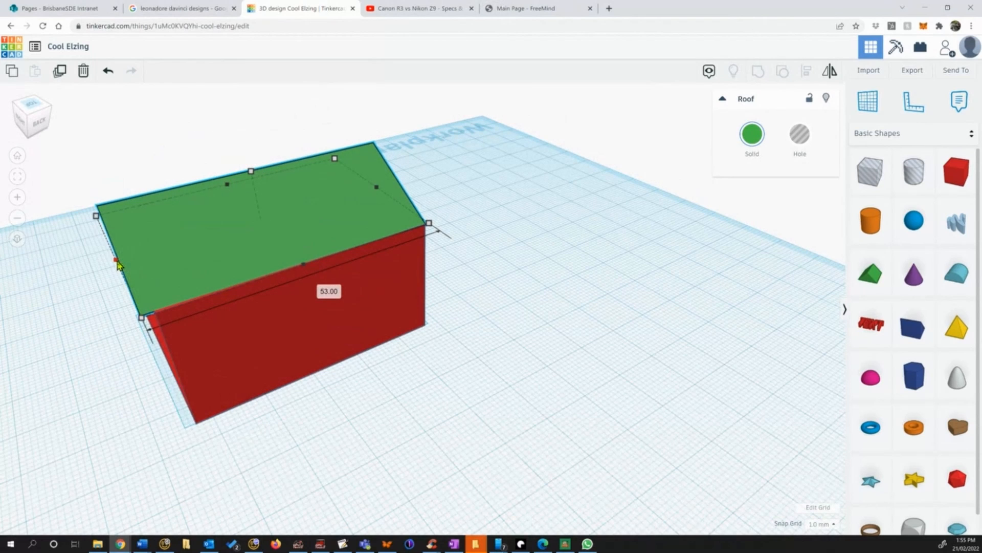
# Step: Extend the green roof past both long walls of the red box, making it 44 mm wide and 52 mm long
pyautogui.click(142, 469)
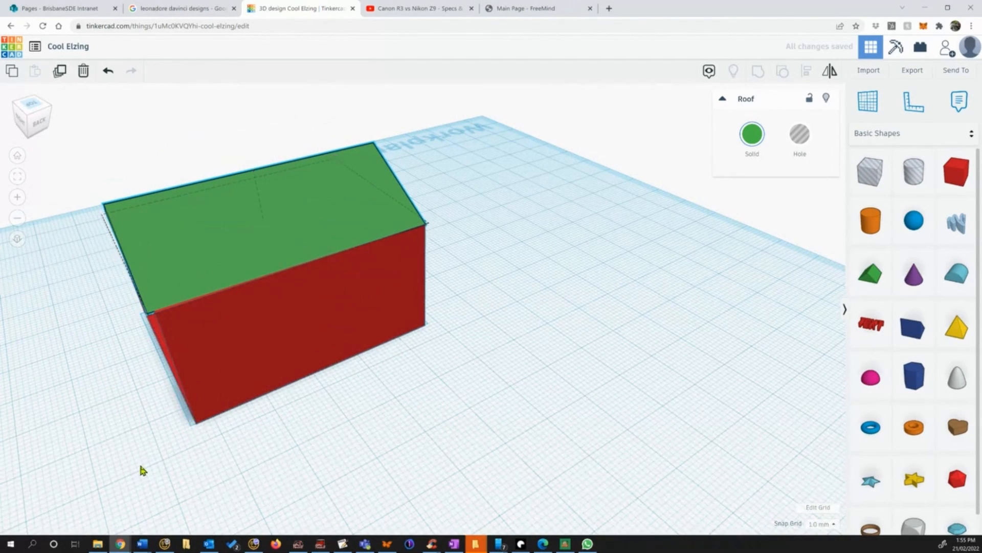
pyautogui.moveTo(142, 469); pyautogui.dragTo(353, 445, button='right')
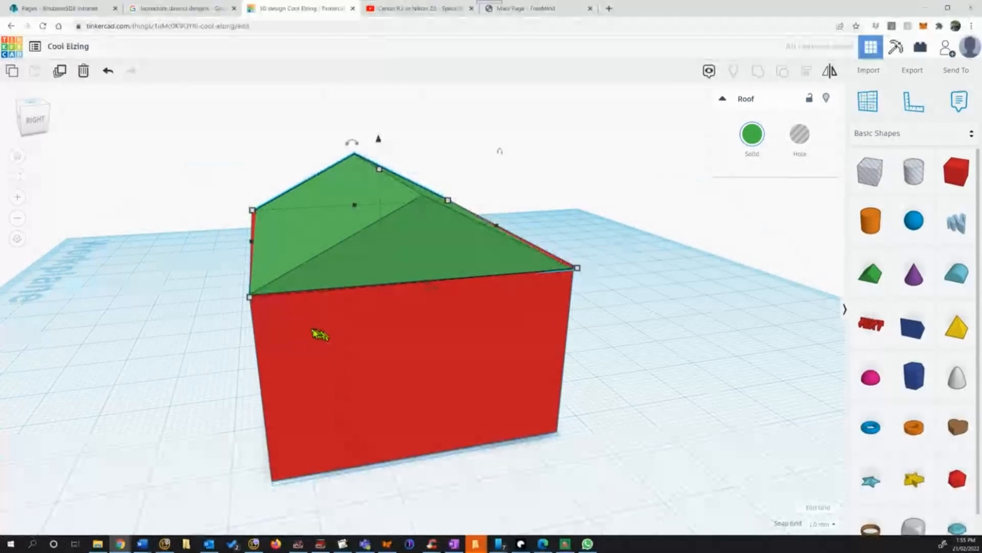
pyautogui.moveTo(247, 301)
pyautogui.moveTo(250, 302); pyautogui.dragTo(233, 299)
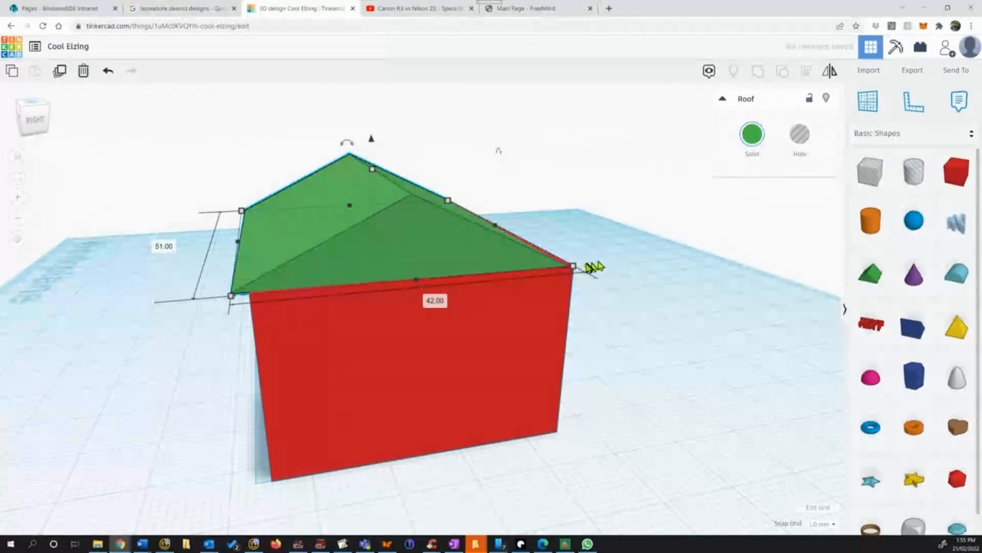
pyautogui.moveTo(574, 266); pyautogui.dragTo(591, 269)
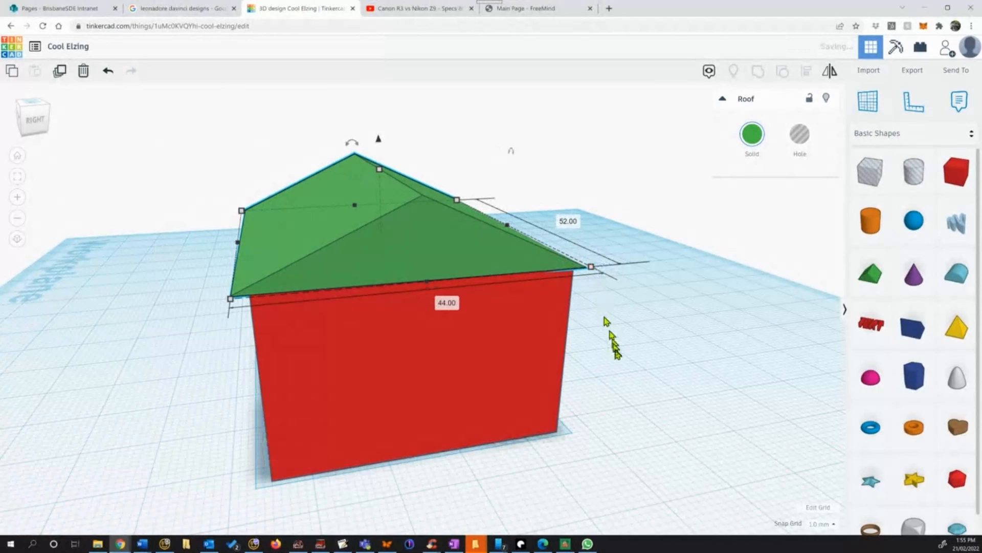
pyautogui.moveTo(485, 497); pyautogui.dragTo(523, 490, button='right')
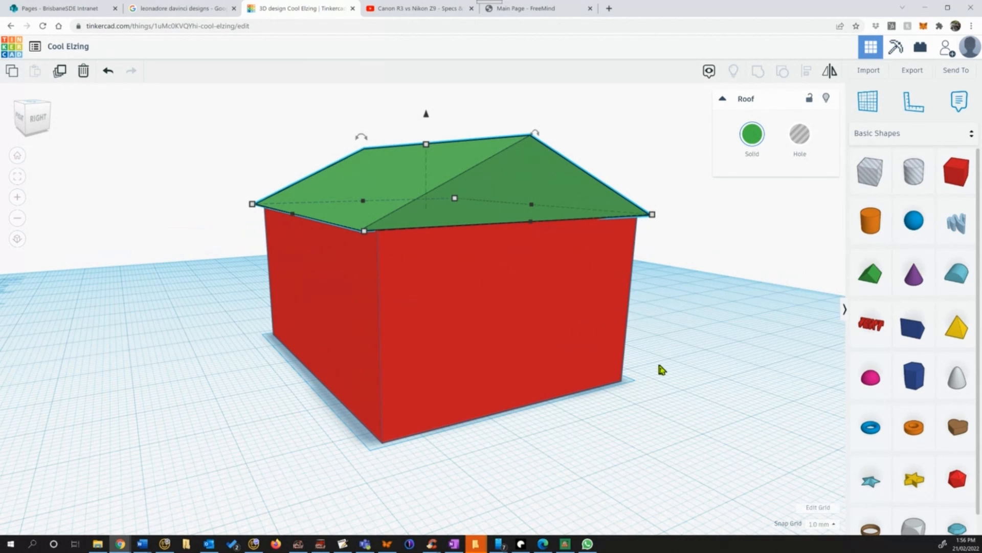
# Step: Move the green roof off the red box and leave it beside the box in the top view
pyautogui.scroll(5, 660, 370)
pyautogui.scroll(-8, 659, 374)
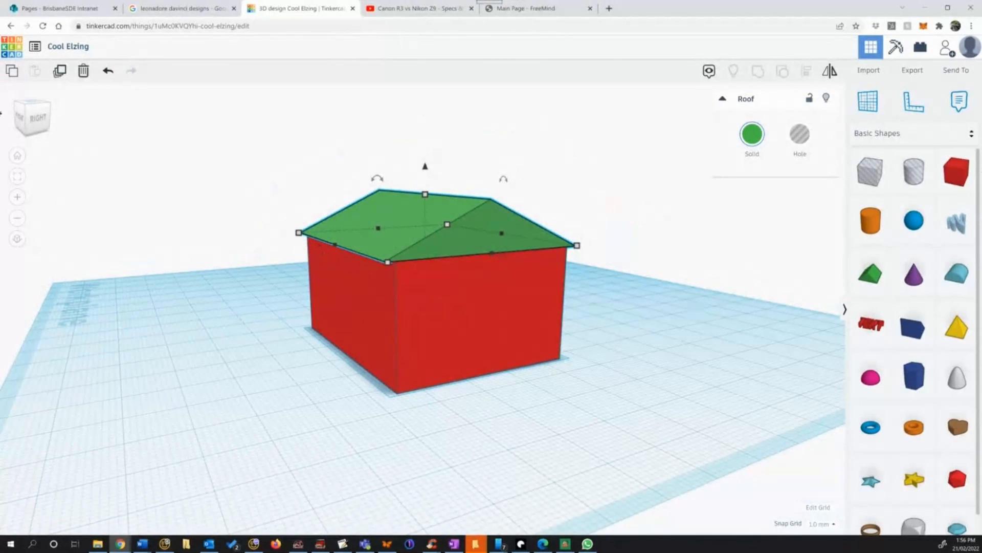
pyautogui.click(36, 108)
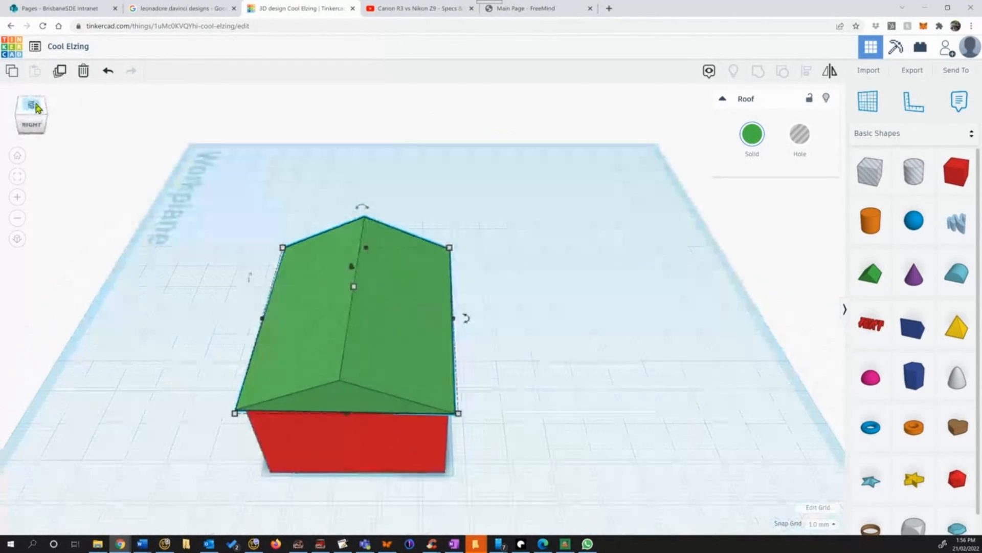
pyautogui.click(35, 109)
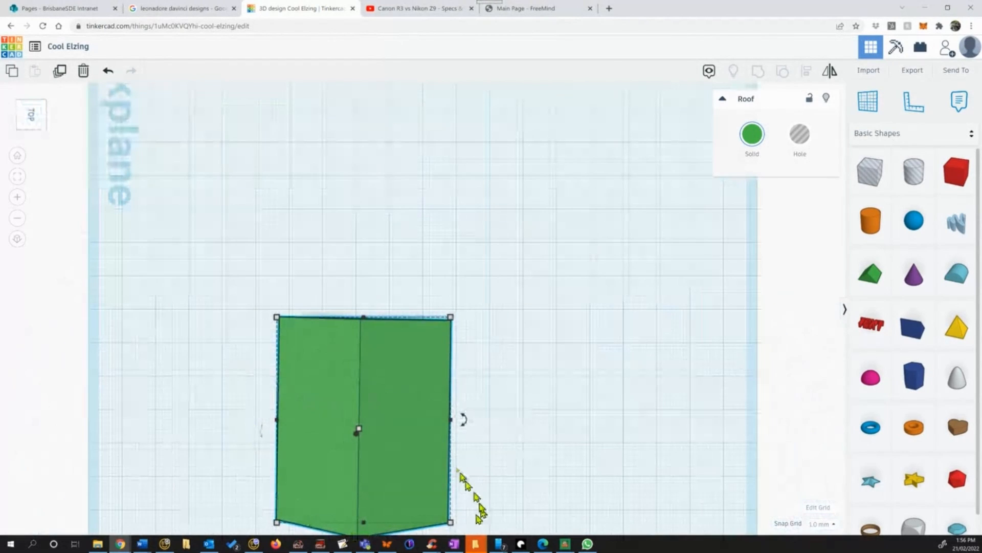
pyautogui.moveTo(423, 408); pyautogui.dragTo(667, 403)
pyautogui.click(320, 448)
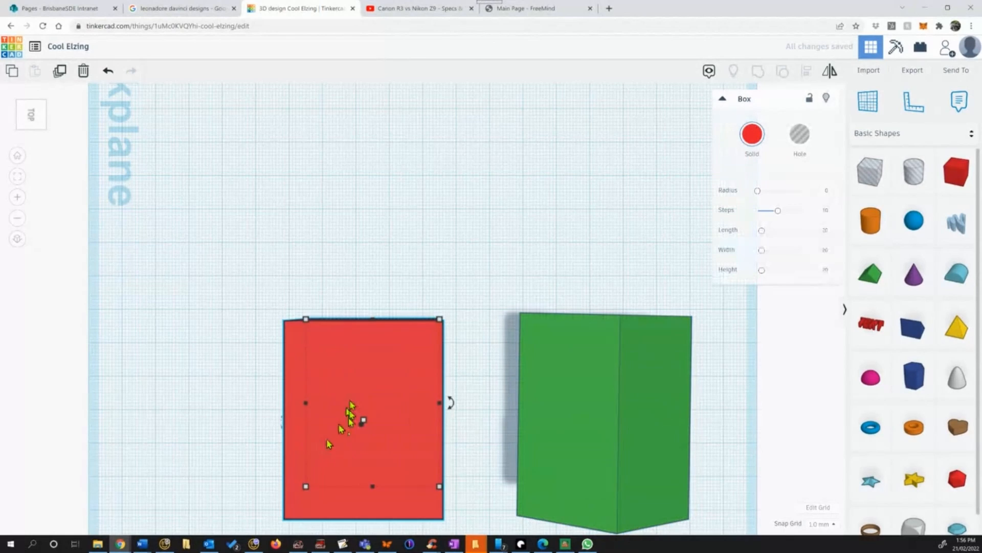
# Step: Place a hole box beside the red box's long wall and size its base 48 mm long by 38 mm wide
pyautogui.moveTo(362, 472); pyautogui.dragTo(369, 408, button='right')
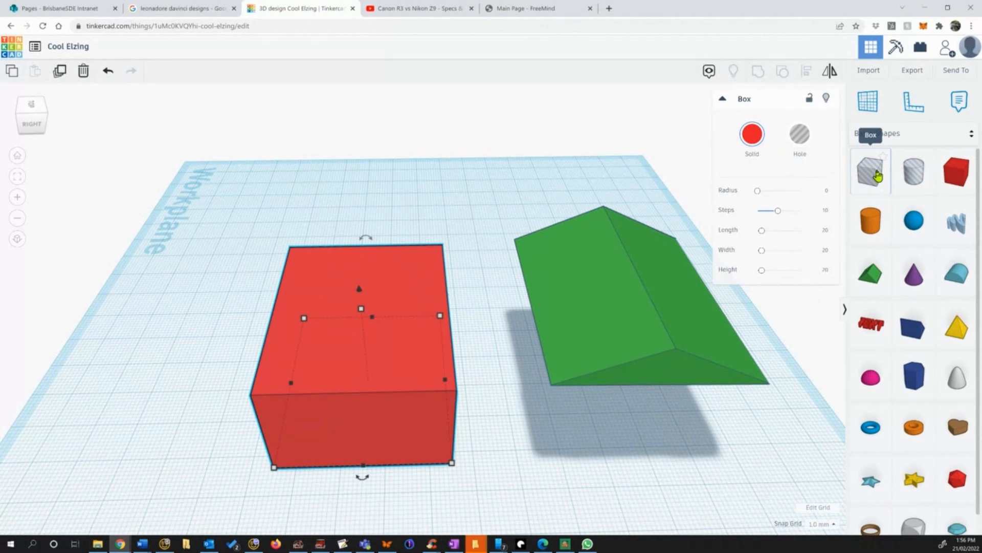
pyautogui.moveTo(878, 176); pyautogui.dragTo(235, 352)
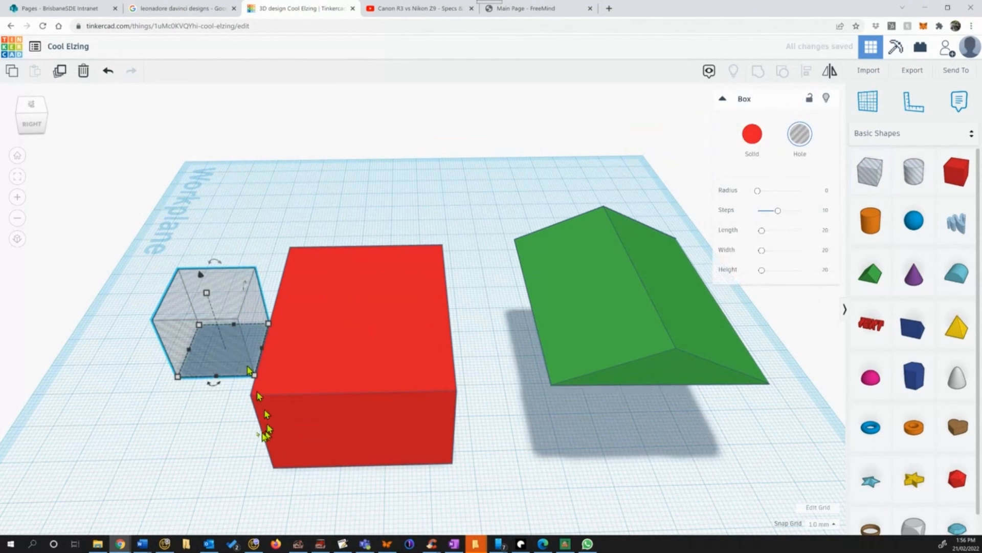
pyautogui.moveTo(153, 439); pyautogui.dragTo(439, 478, button='right')
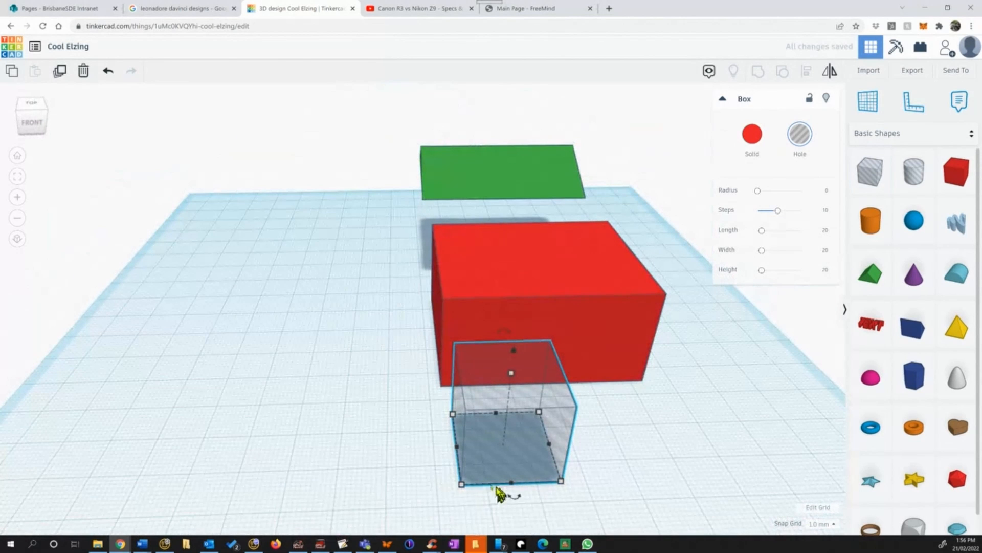
pyautogui.moveTo(463, 486)
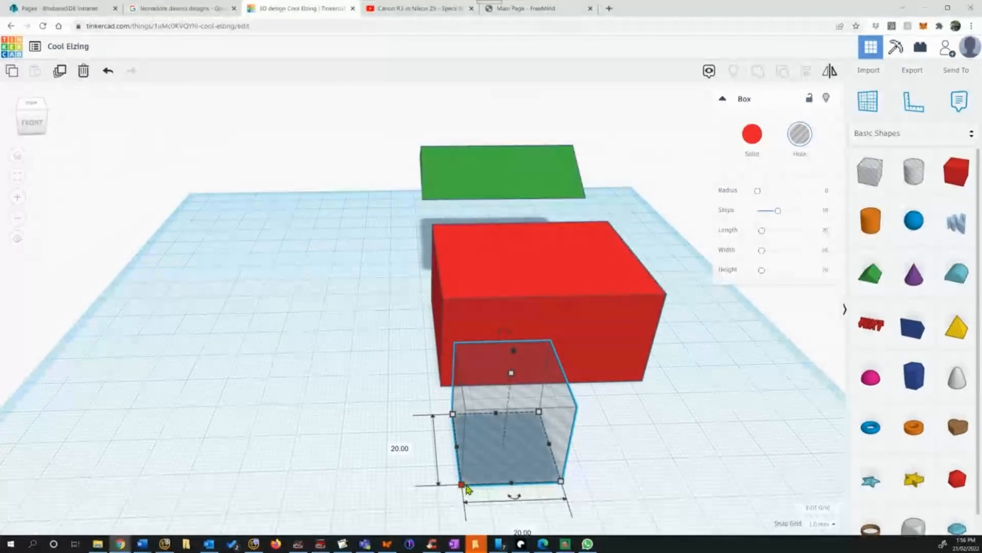
pyautogui.click(396, 449)
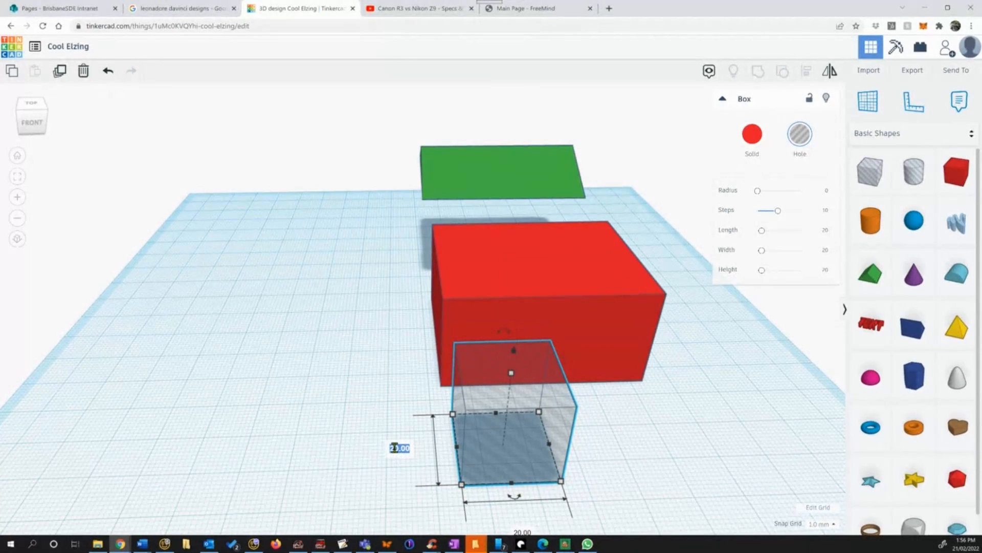
pyautogui.write('38')
pyautogui.press('Return')
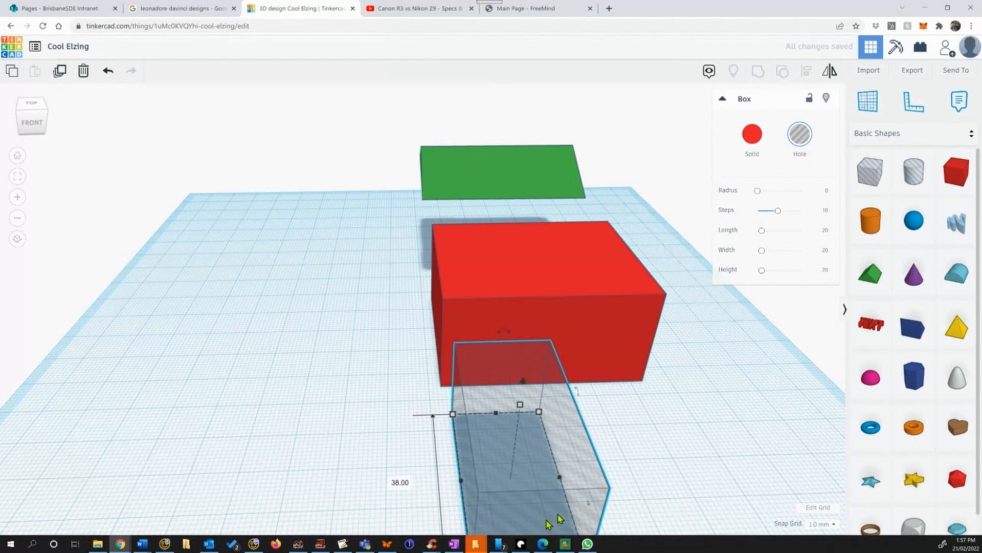
pyautogui.scroll(-3, 649, 468)
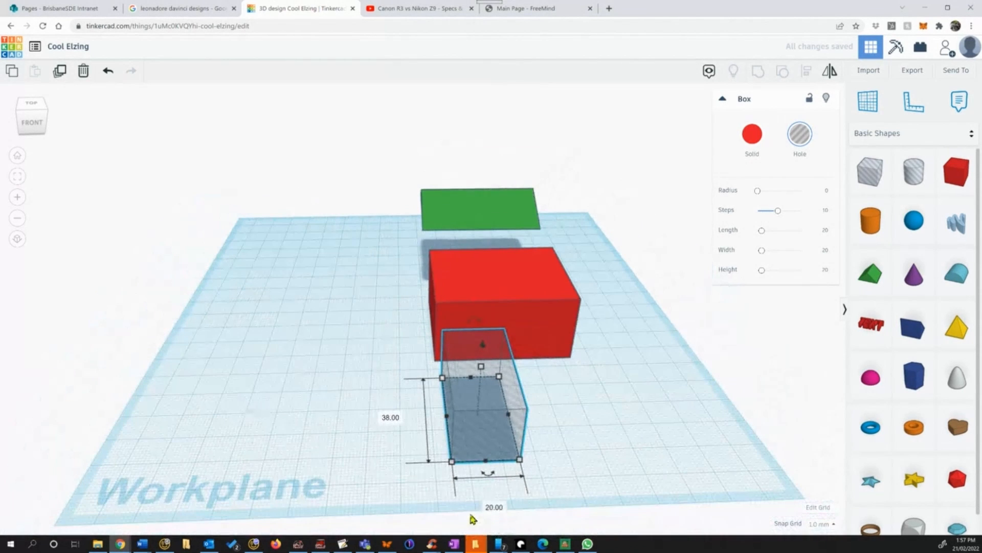
pyautogui.click(495, 508)
pyautogui.write('48')
pyautogui.press('Return')
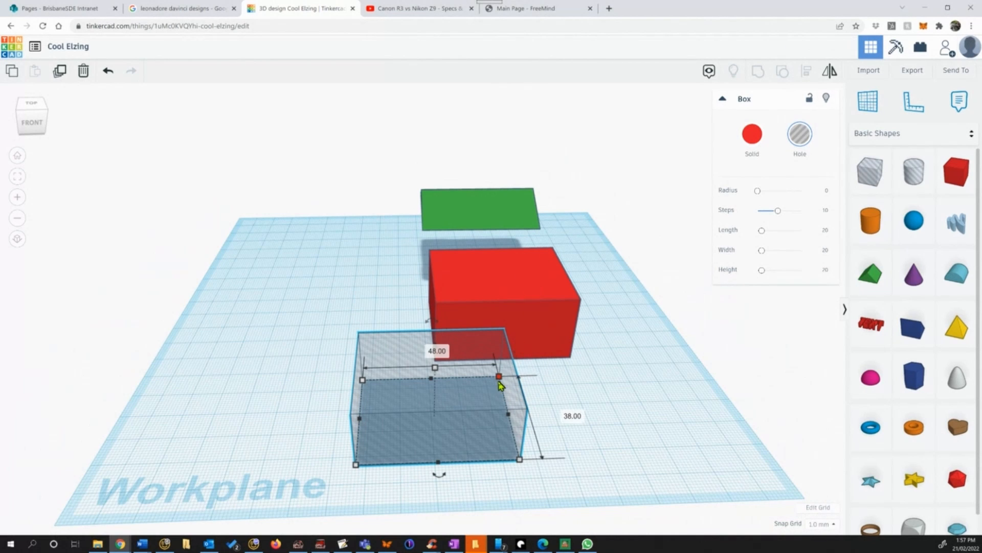
# Step: Set the hole box's height to 30 mm
pyautogui.click(435, 426)
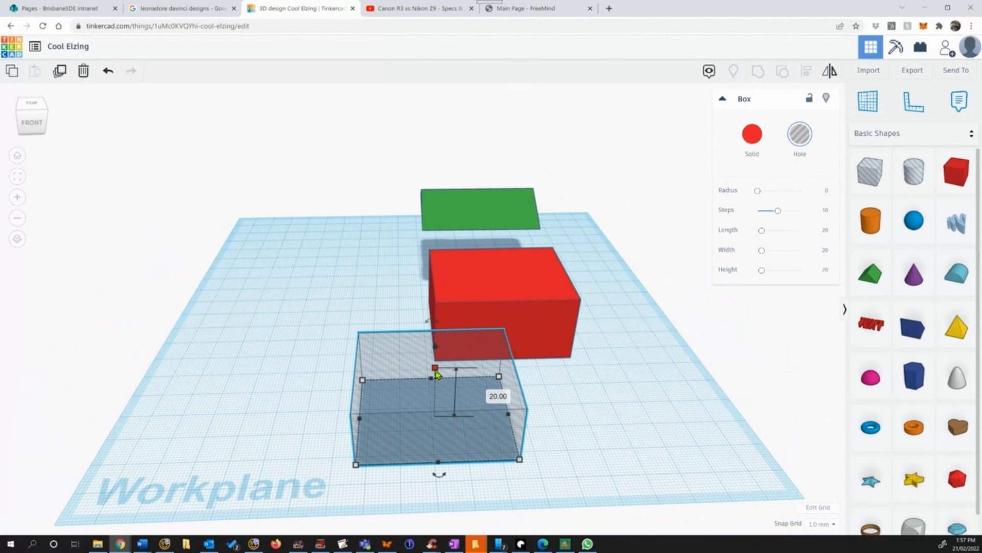
pyautogui.click(435, 370)
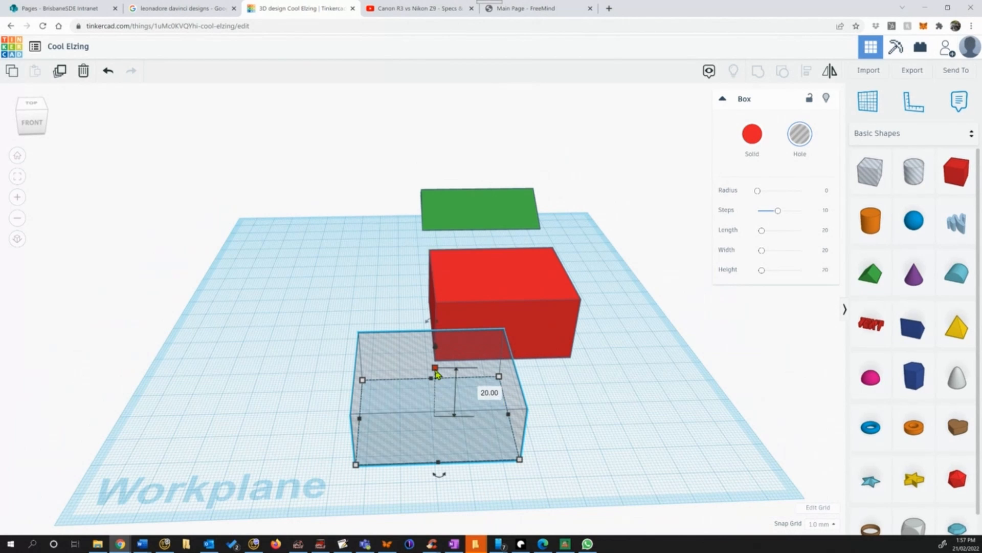
pyautogui.click(489, 392)
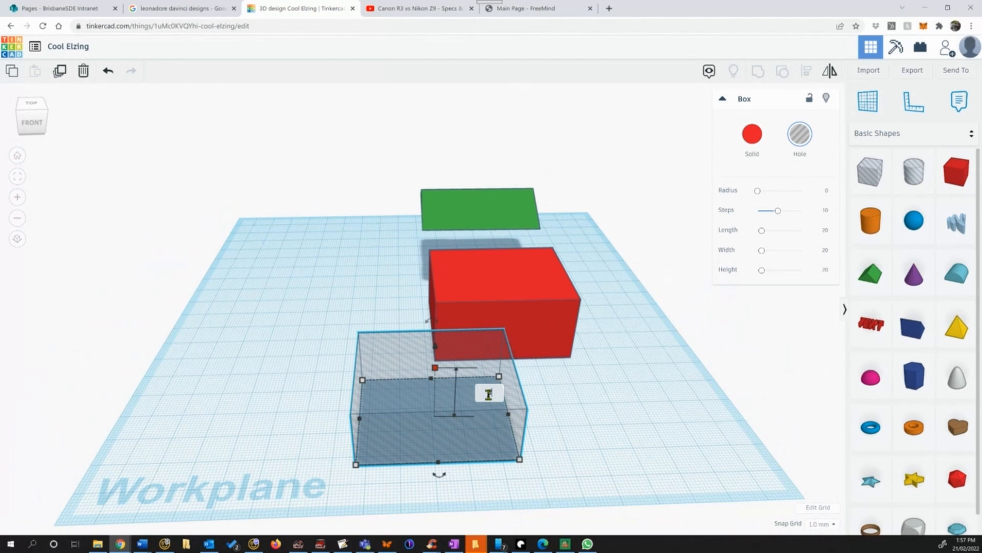
pyautogui.write('30')
pyautogui.press('Return')
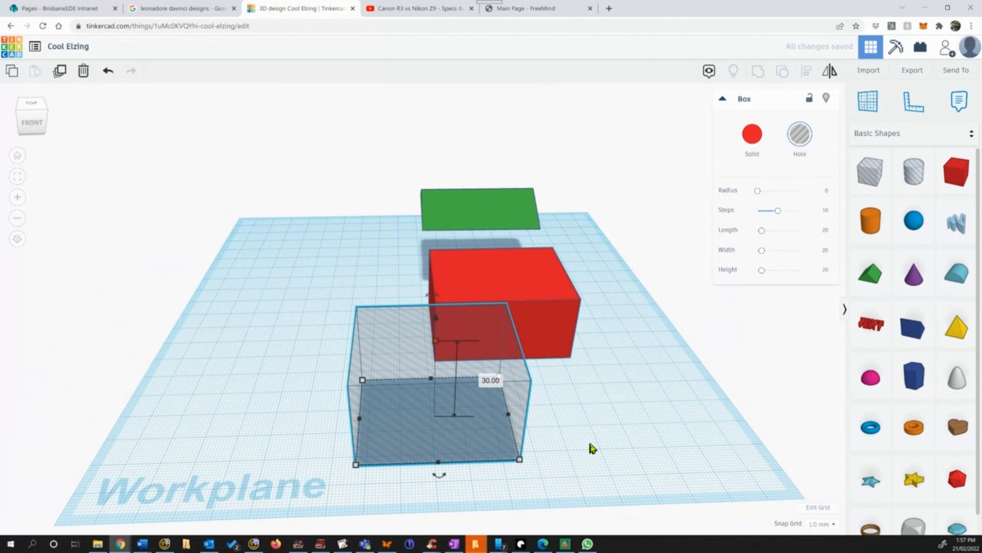
# Step: Raise the hole box 2 mm above the workplane
pyautogui.moveTo(590, 445); pyautogui.dragTo(358, 412, button='right')
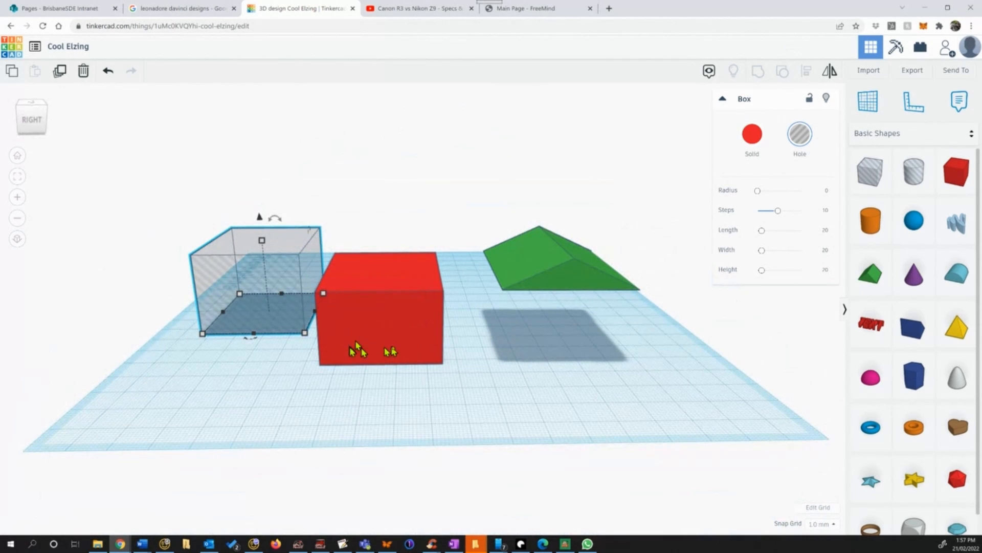
pyautogui.click(260, 220)
pyautogui.click(260, 220)
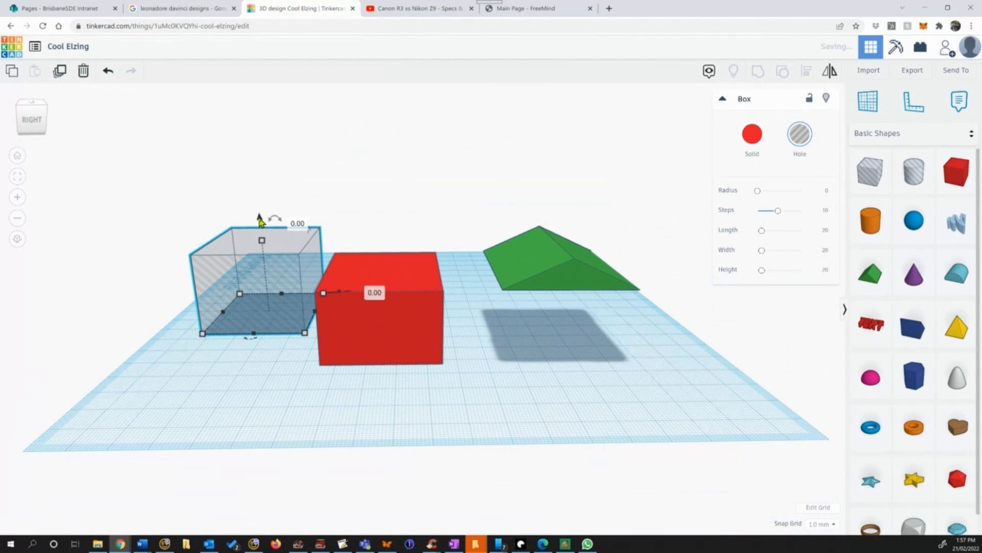
pyautogui.click(299, 228)
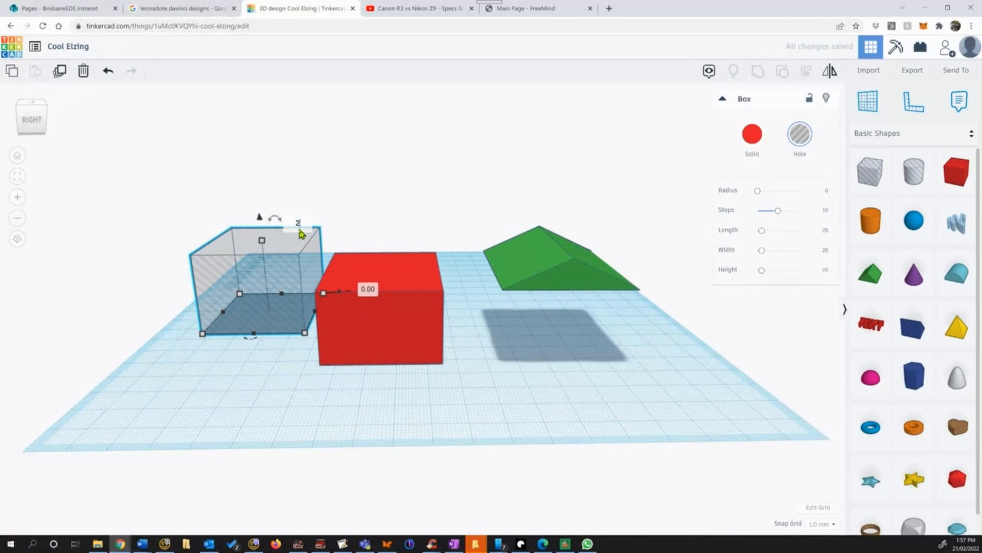
pyautogui.write('2')
pyautogui.press('Return')
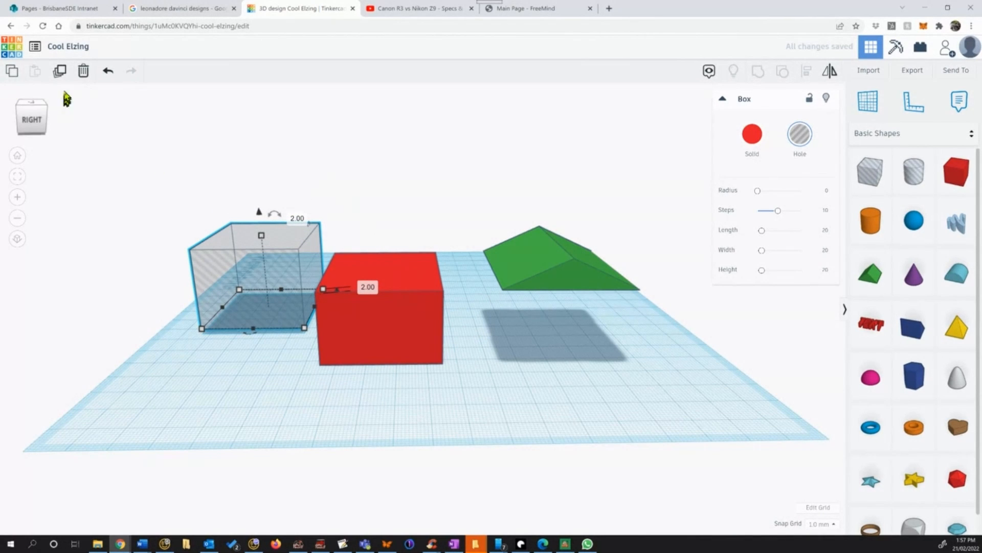
# Step: Move the hole box into the red box from the top view, leaving a thin wall around its sides
pyautogui.click(32, 105)
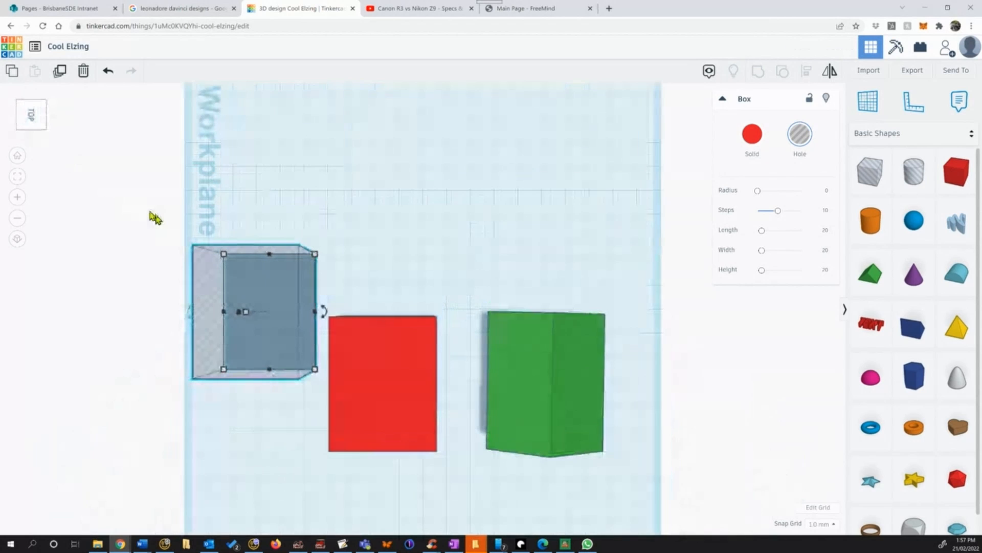
pyautogui.moveTo(306, 347); pyautogui.dragTo(404, 394)
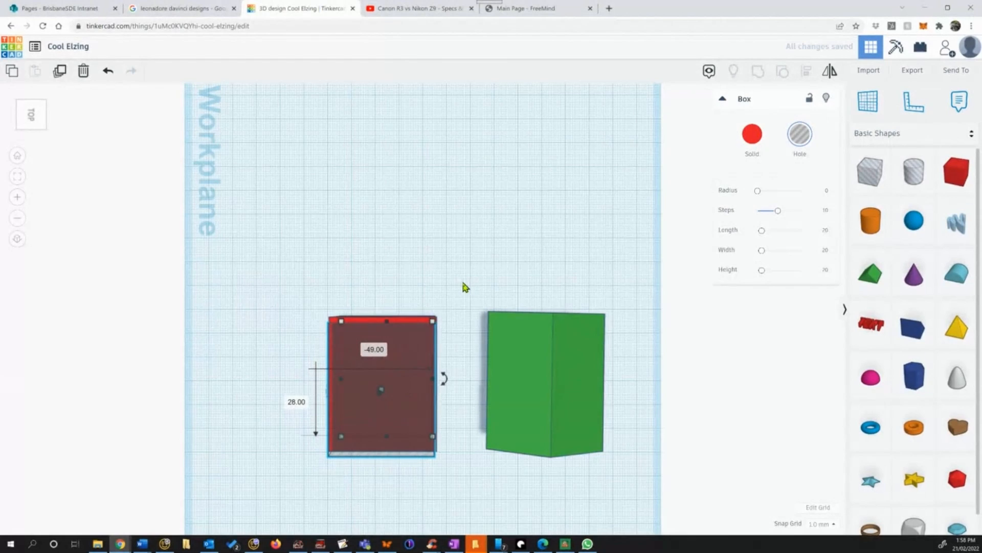
pyautogui.scroll(5, 462, 285)
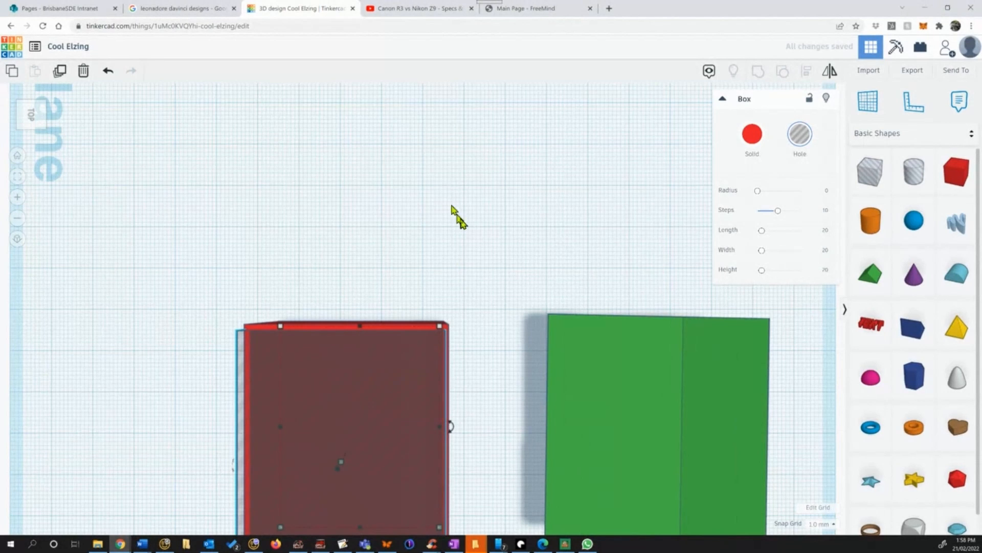
pyautogui.scroll(-3, 457, 218)
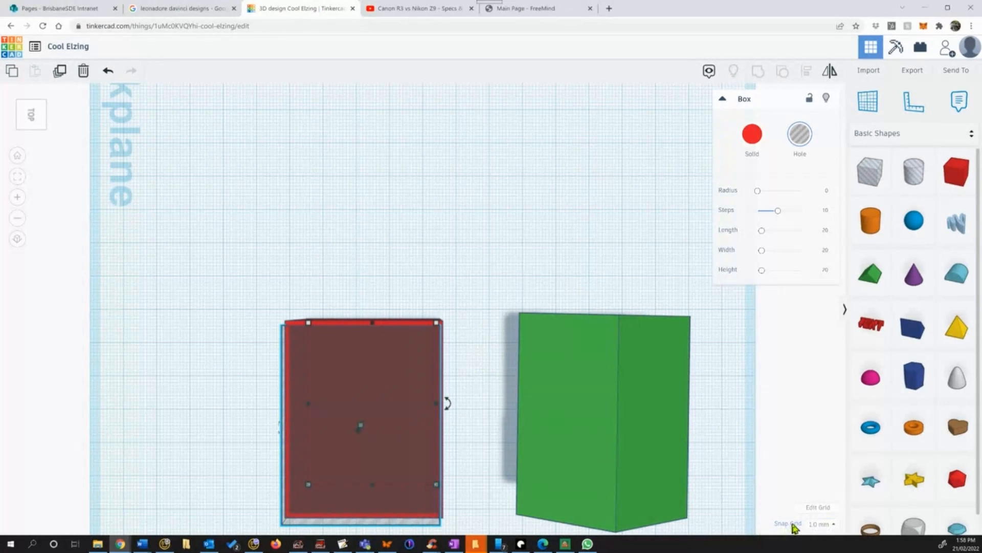
# Step: Set the snap grid to 0.1 mm and nudge the hole box in fine steps to centre it inside the red box
pyautogui.click(834, 525)
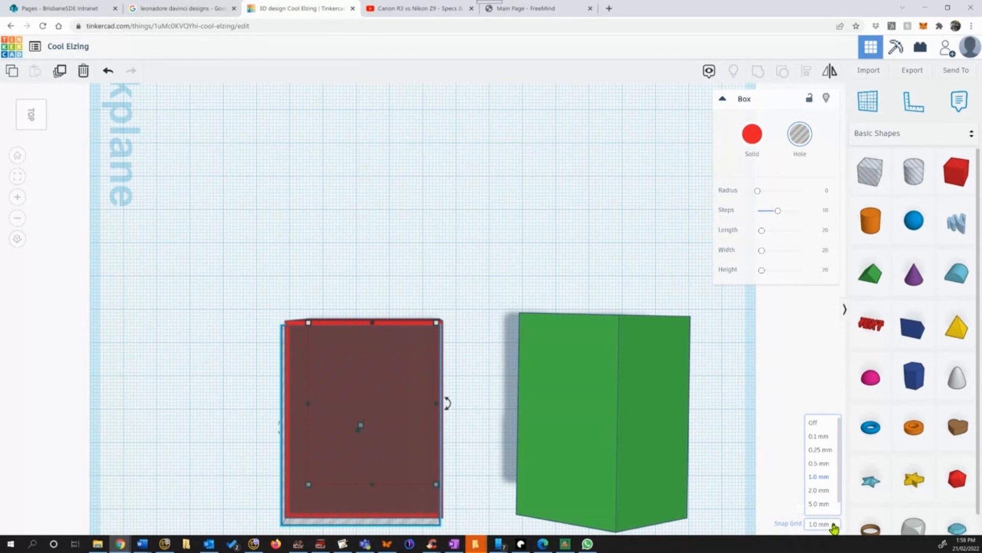
pyautogui.click(828, 437)
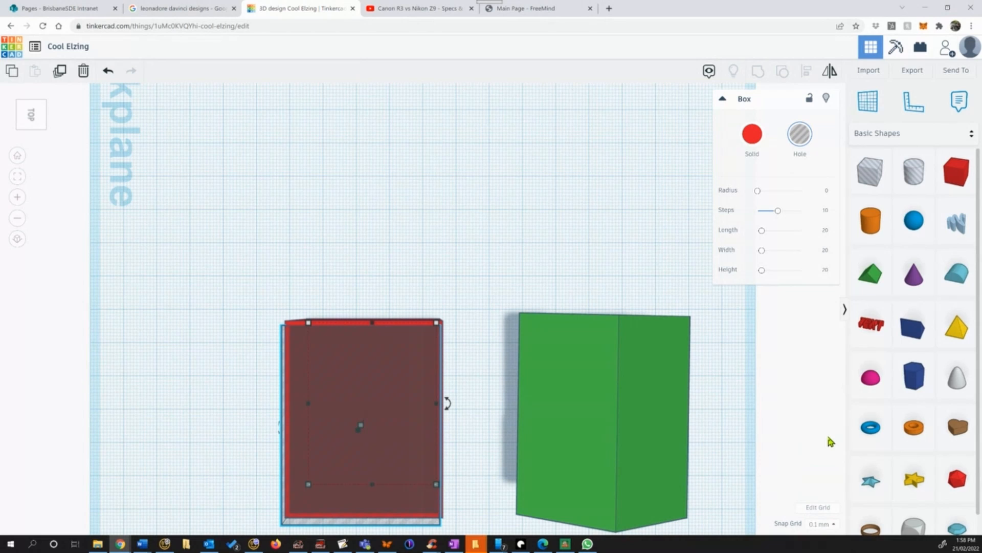
pyautogui.press('Left')
pyautogui.press('Left')
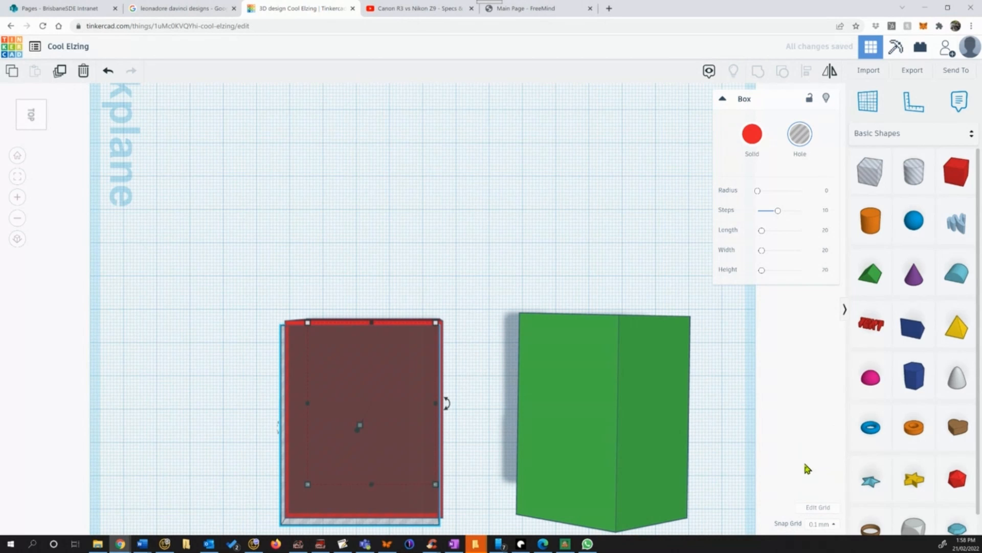
pyautogui.press('Down')
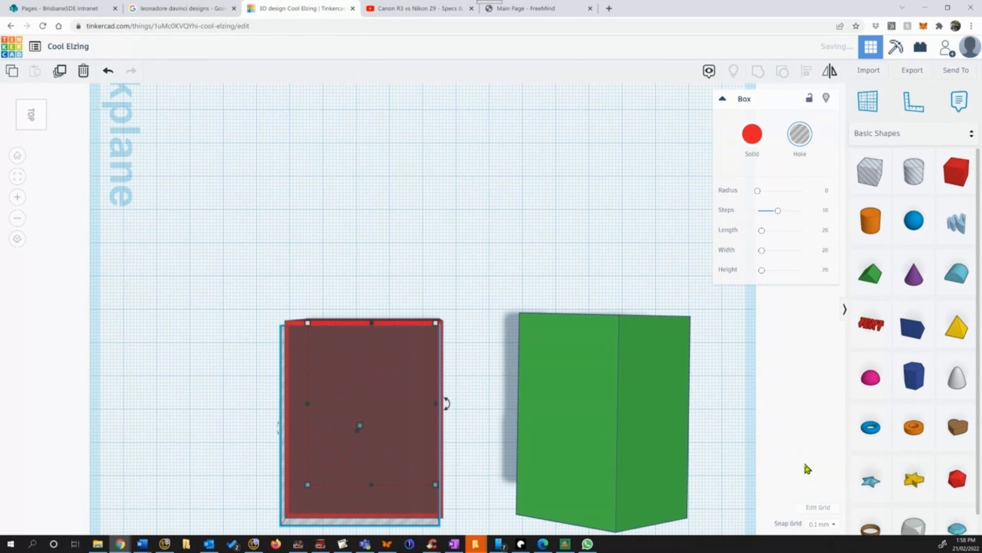
pyautogui.press('Right')
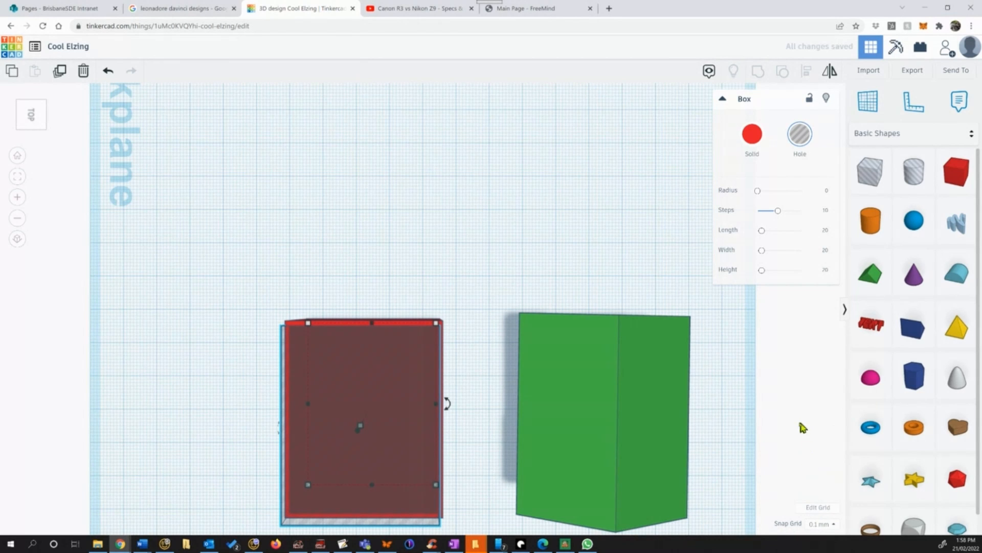
pyautogui.moveTo(471, 434); pyautogui.dragTo(361, 291, button='right')
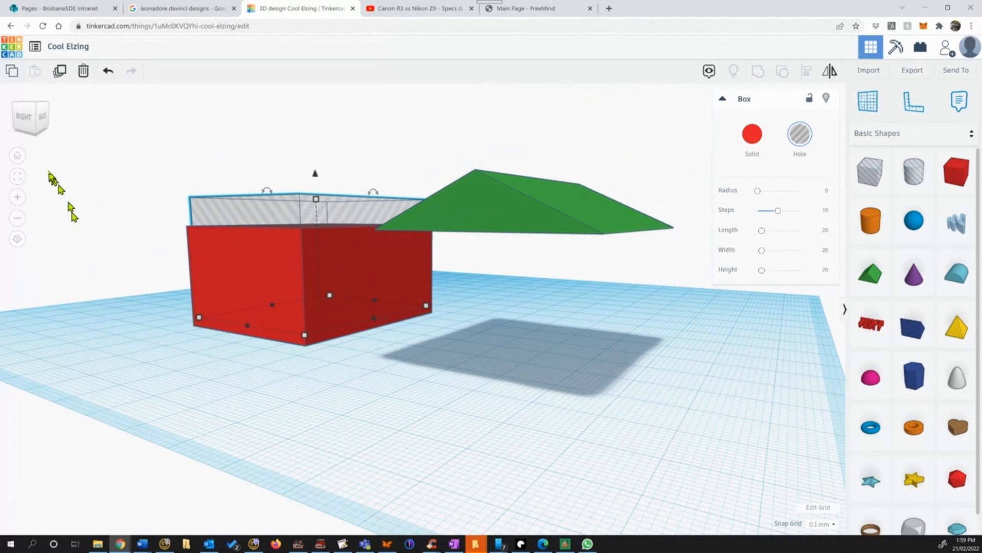
# Step: Select the red box together with the hole box inside it and group them to hollow out the box
pyautogui.click(35, 111)
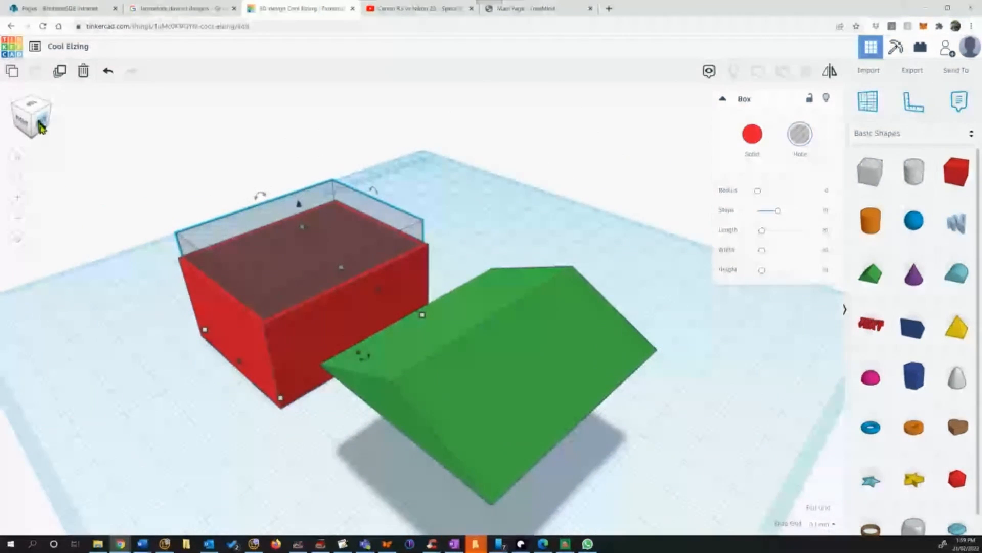
pyautogui.click(29, 107)
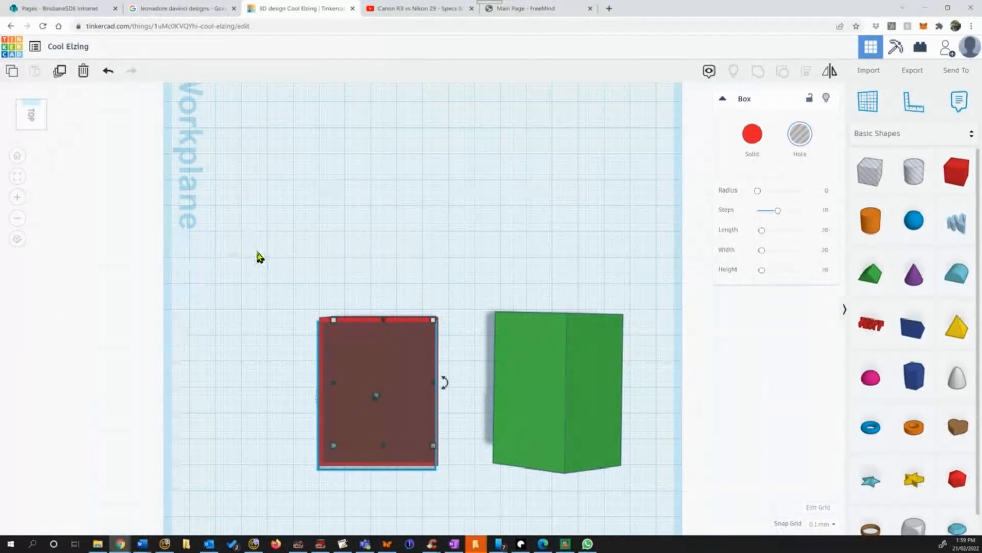
pyautogui.moveTo(257, 251); pyautogui.dragTo(467, 503)
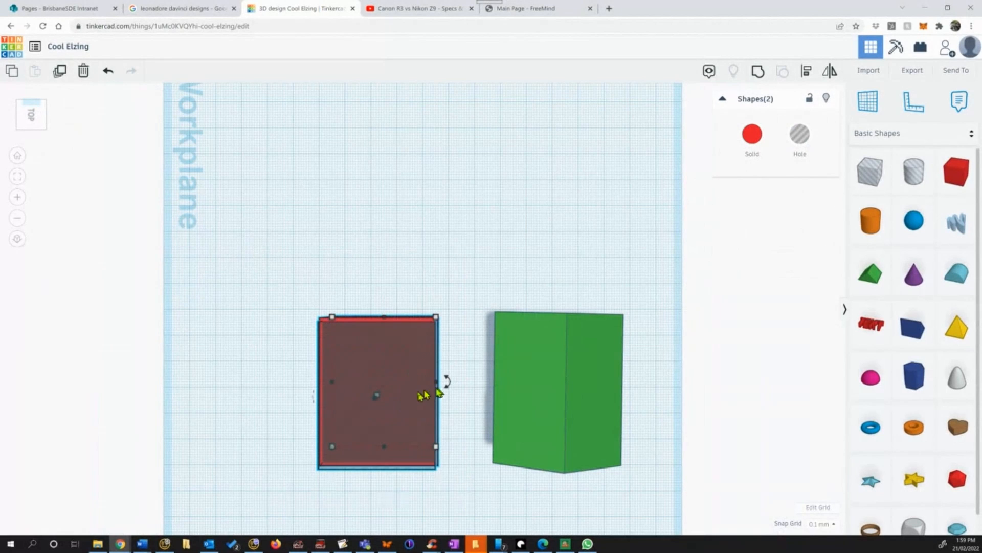
pyautogui.moveTo(478, 440); pyautogui.dragTo(464, 373, button='right')
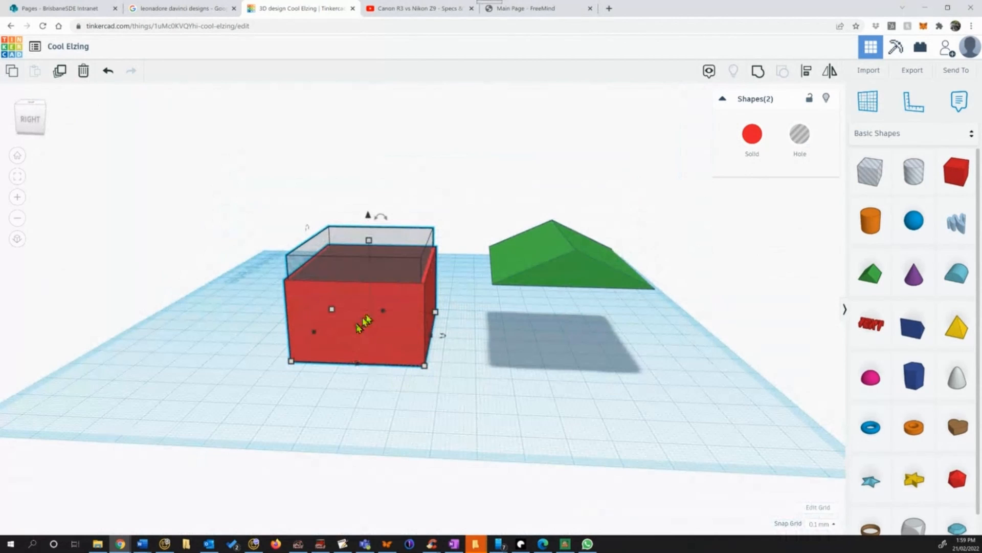
pyautogui.click(757, 73)
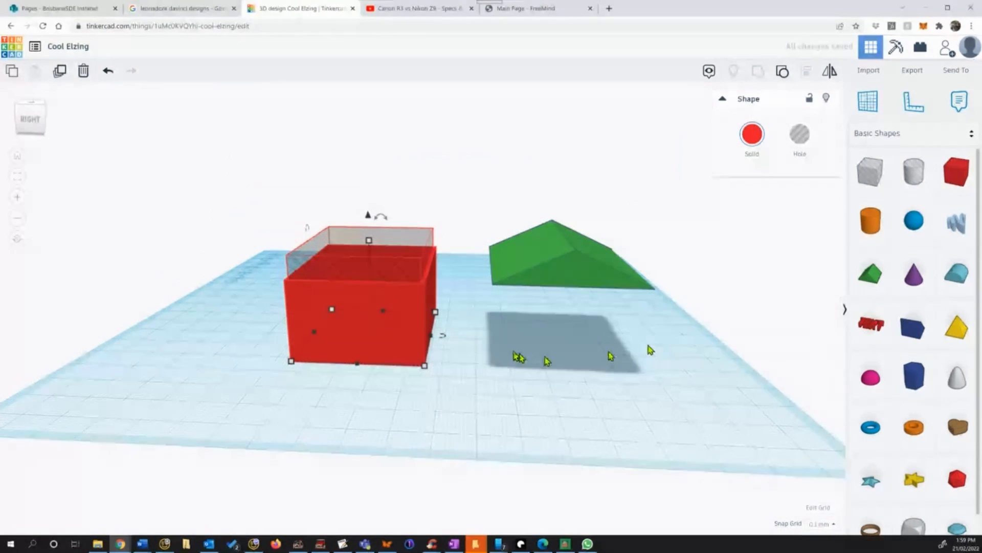
pyautogui.moveTo(440, 399); pyautogui.dragTo(272, 439, button='right')
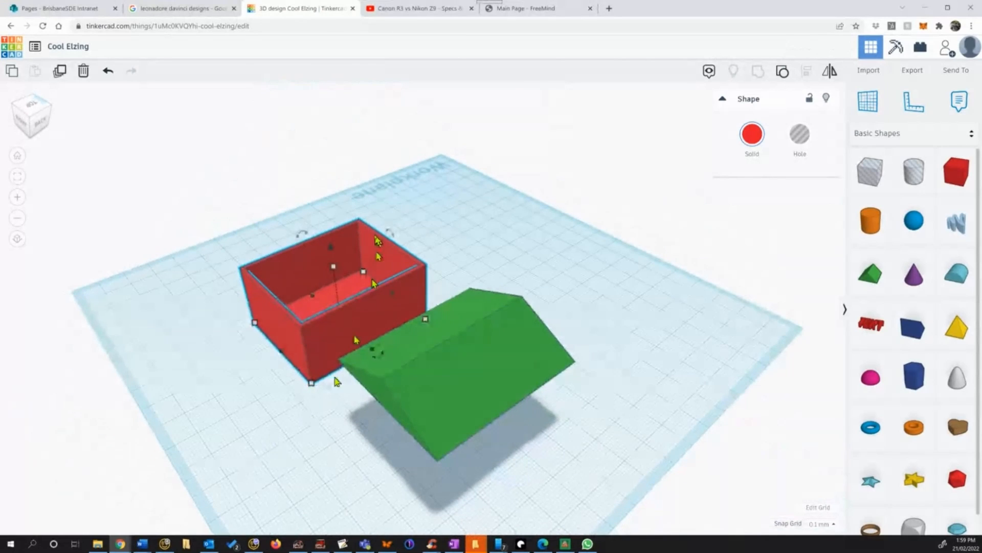